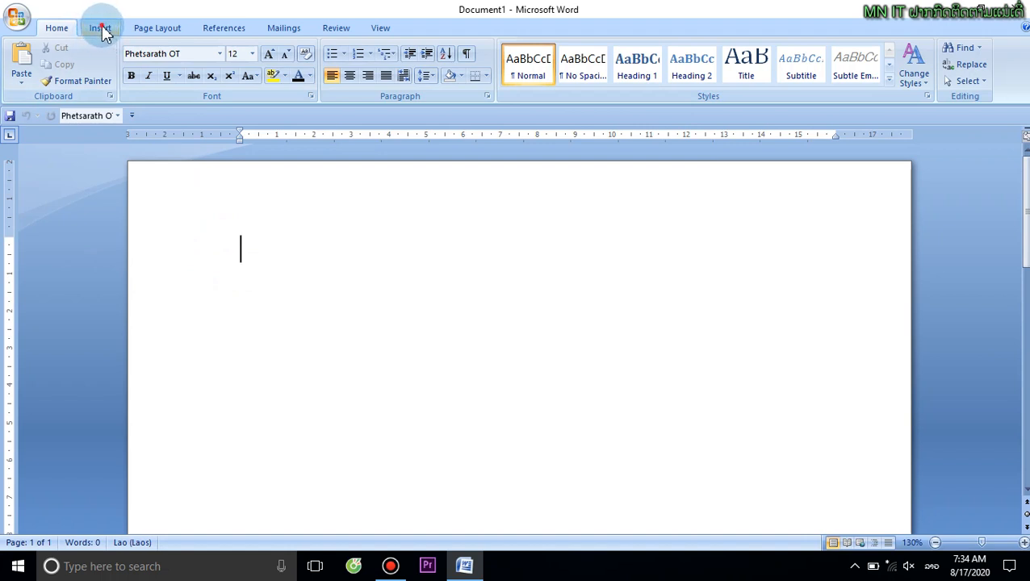
# Start a new WordArt object using the orange slanted 3D style in the fourth column of the last gallery row.
pyautogui.click(100, 29)
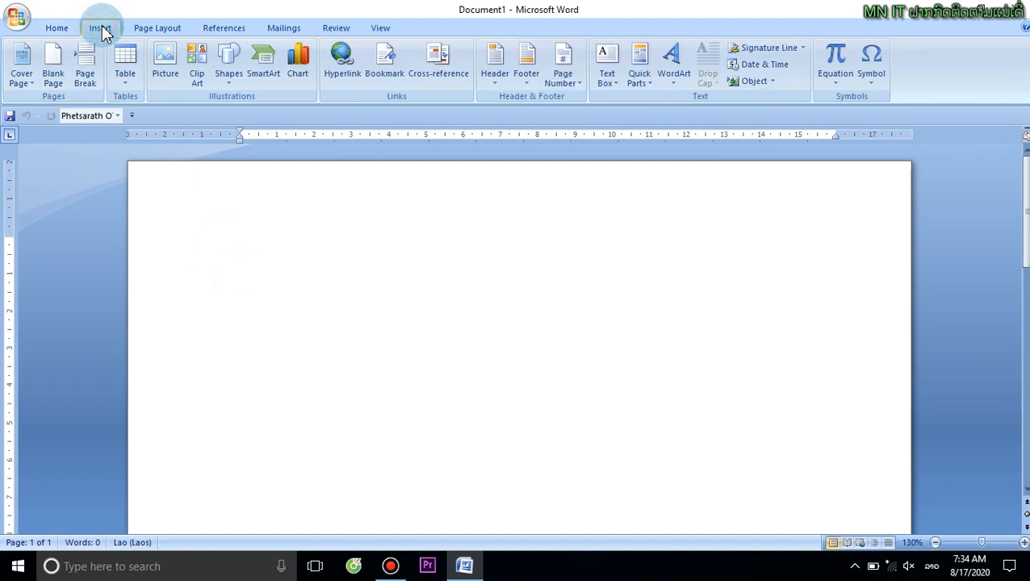
pyautogui.click(673, 80)
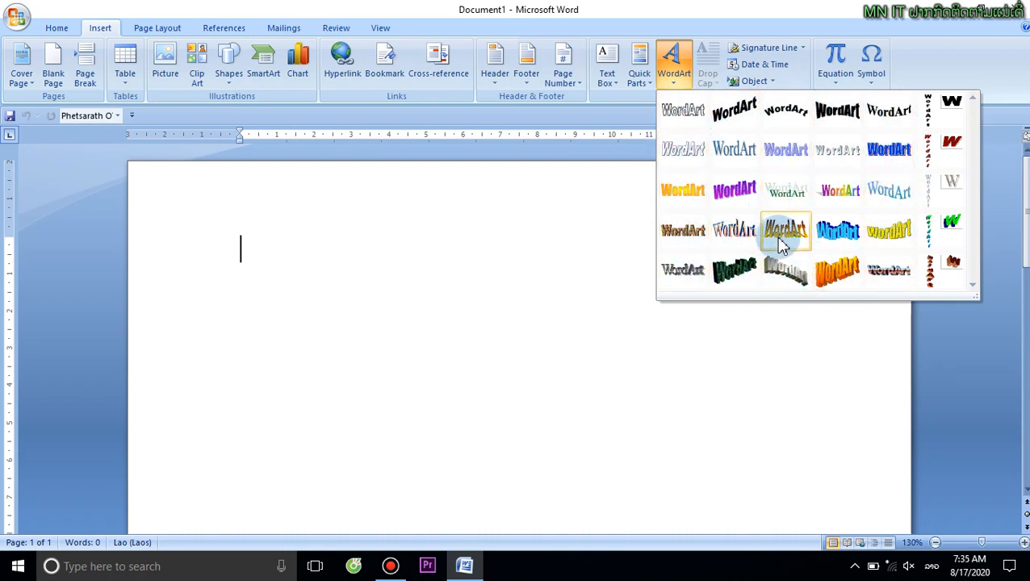
pyautogui.click(831, 275)
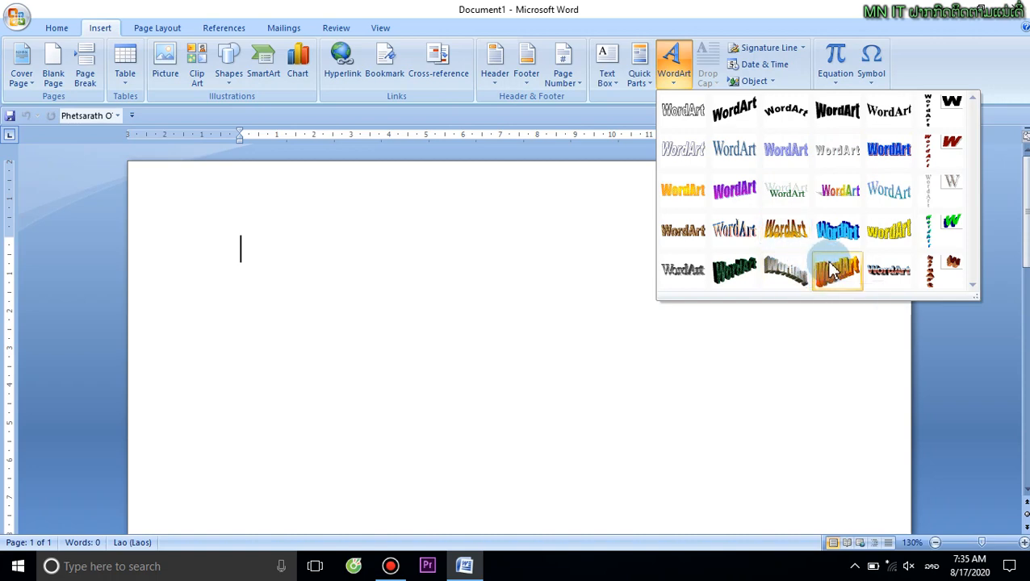
pyautogui.click(831, 272)
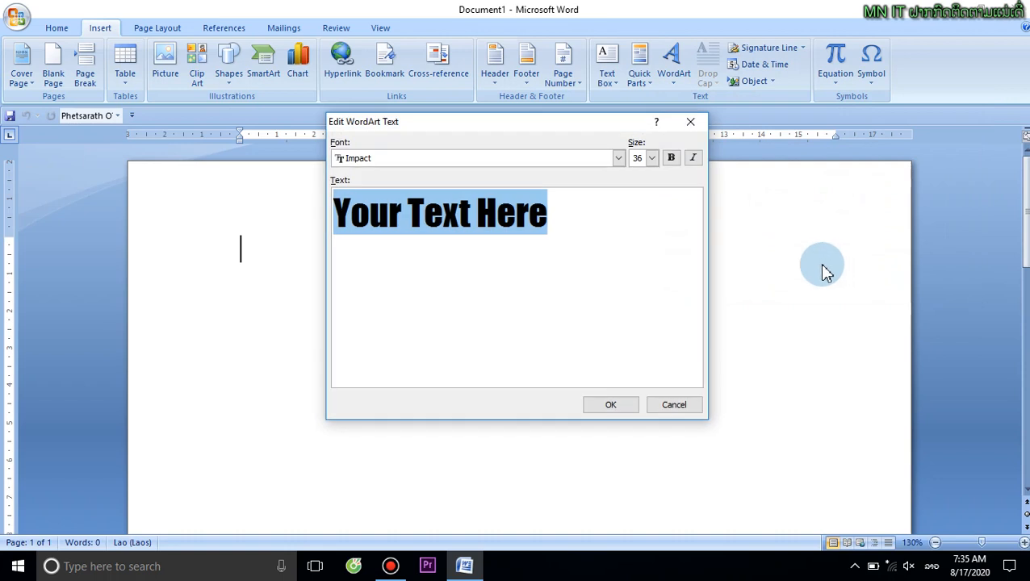
# Set the WordArt text font to Phetsarath OT.
pyautogui.click(618, 159)
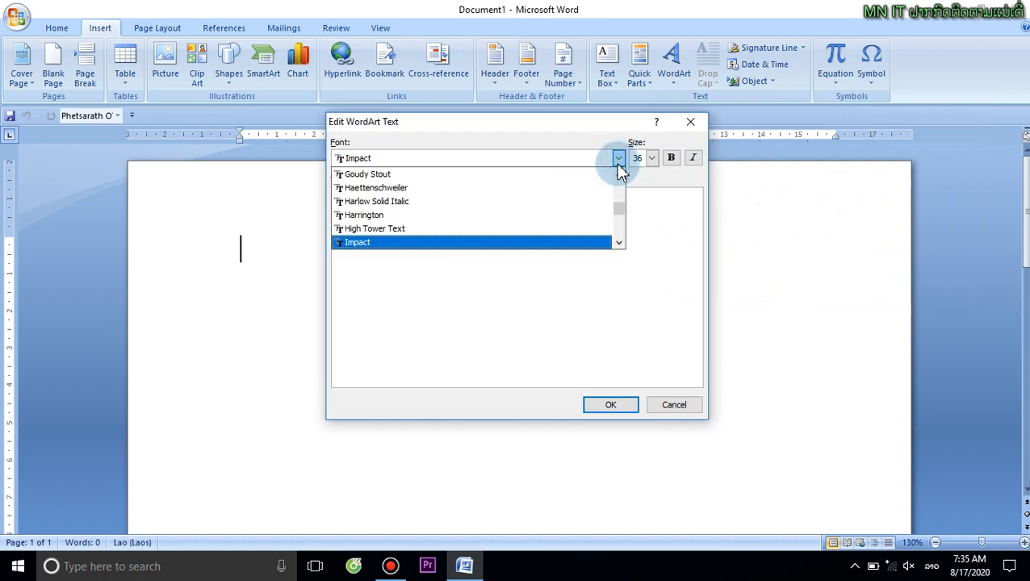
pyautogui.click(619, 242)
pyautogui.click(619, 242)
pyautogui.click(619, 243)
pyautogui.click(619, 243)
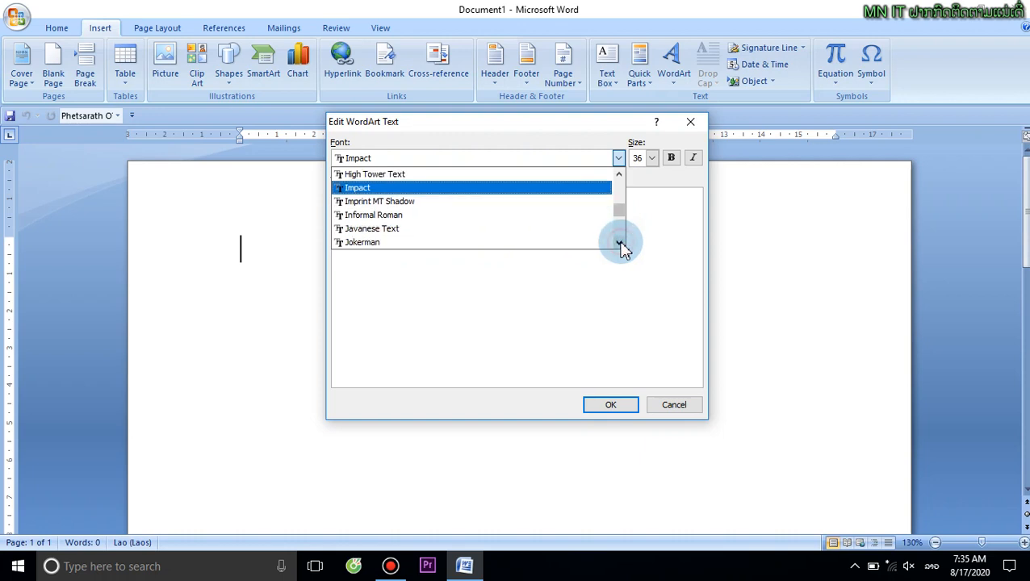
pyautogui.click(619, 243)
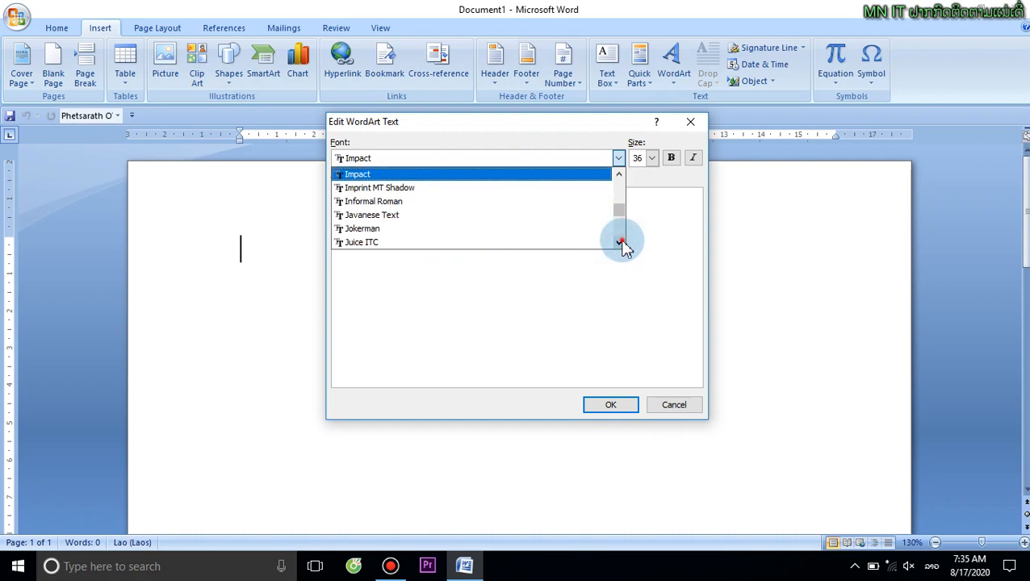
pyautogui.click(619, 243)
pyautogui.click(618, 243)
pyautogui.click(619, 243)
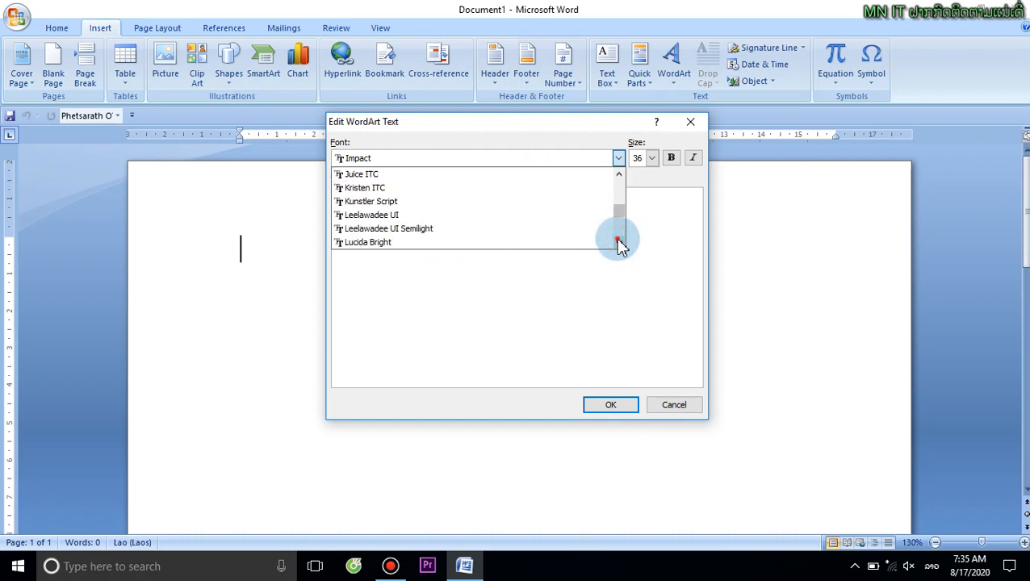
pyautogui.click(619, 243)
pyautogui.click(619, 243)
pyautogui.click(619, 243)
pyautogui.click(618, 243)
pyautogui.click(618, 242)
pyautogui.click(619, 242)
pyautogui.click(619, 243)
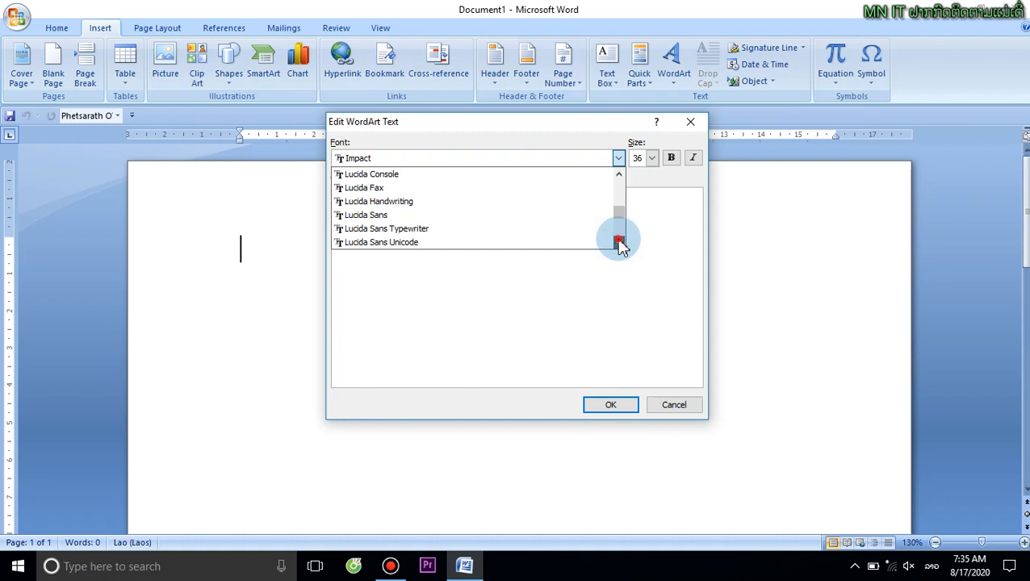
pyautogui.click(618, 243)
pyautogui.click(619, 242)
pyautogui.click(618, 243)
pyautogui.click(619, 243)
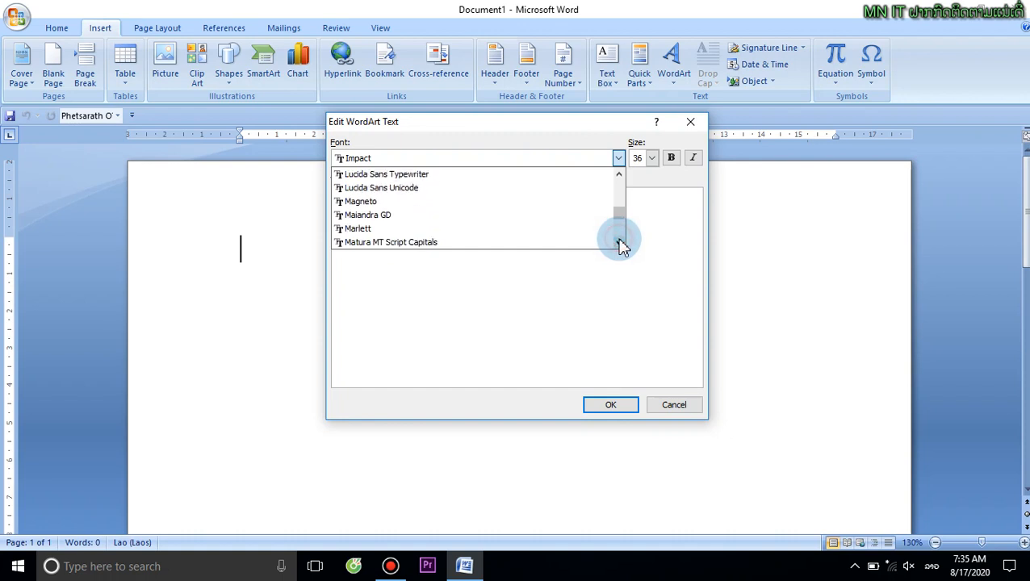
pyautogui.click(618, 243)
pyautogui.click(618, 243)
pyautogui.click(619, 243)
pyautogui.click(619, 243)
pyautogui.click(619, 242)
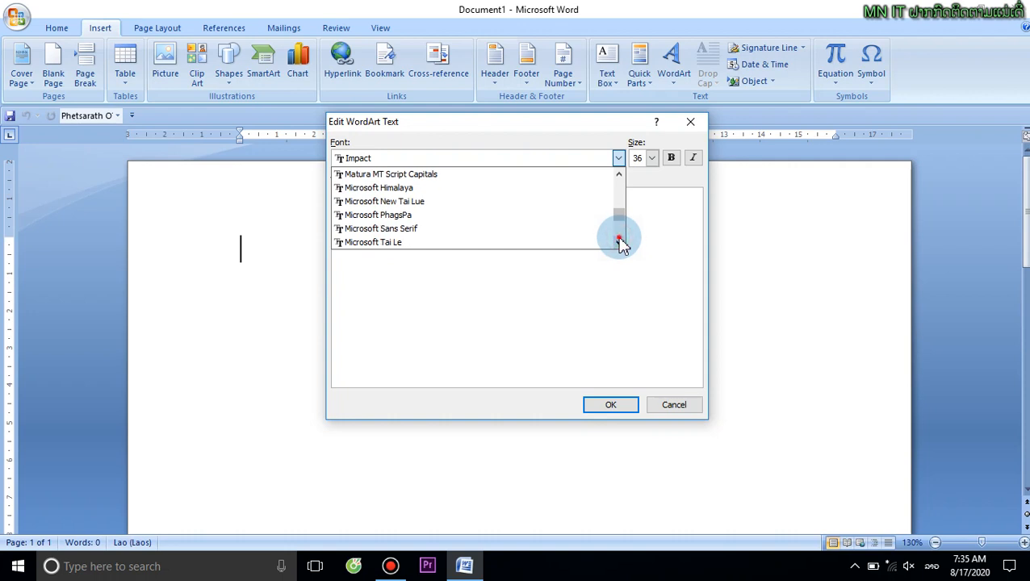
pyautogui.click(619, 243)
pyautogui.click(619, 242)
pyautogui.click(619, 243)
pyautogui.click(619, 243)
pyautogui.click(619, 242)
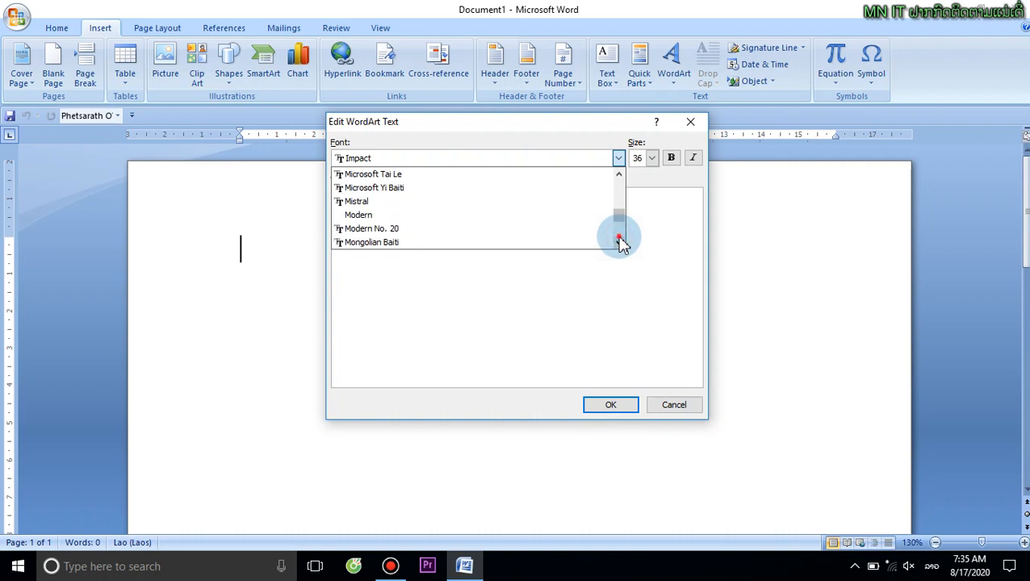
pyautogui.click(618, 243)
pyautogui.click(619, 243)
pyautogui.click(619, 243)
pyautogui.click(619, 243)
pyautogui.click(619, 243)
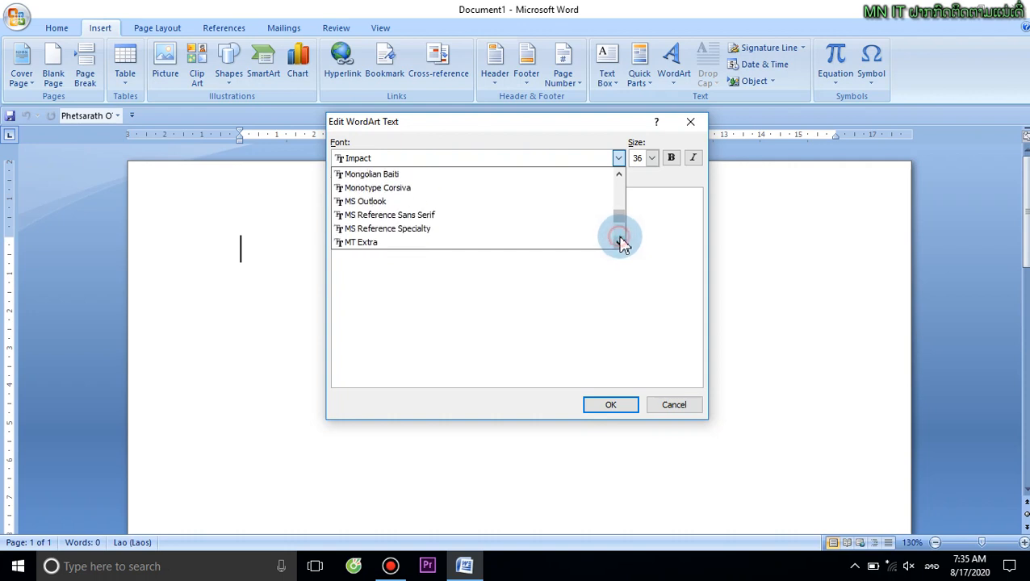
pyautogui.click(618, 242)
pyautogui.click(619, 243)
pyautogui.click(619, 243)
pyautogui.click(619, 243)
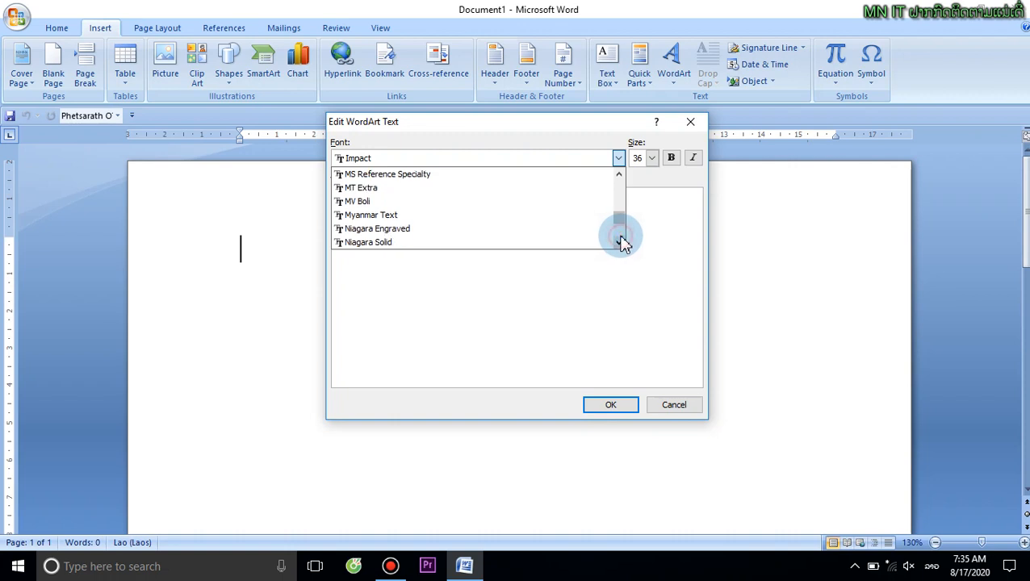
pyautogui.click(619, 243)
pyautogui.click(619, 243)
pyautogui.click(619, 243)
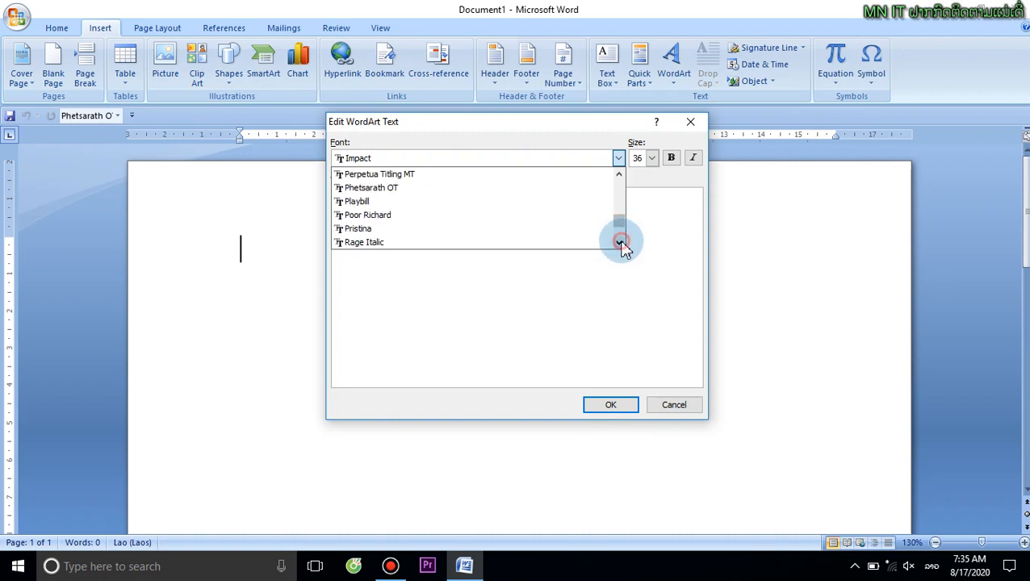
pyautogui.click(619, 243)
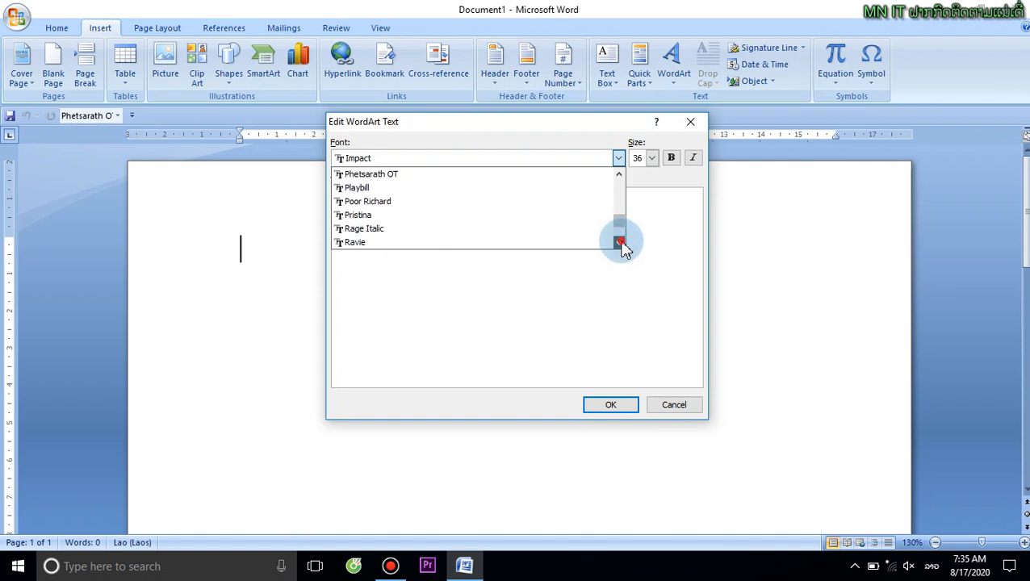
pyautogui.click(619, 175)
pyautogui.click(618, 174)
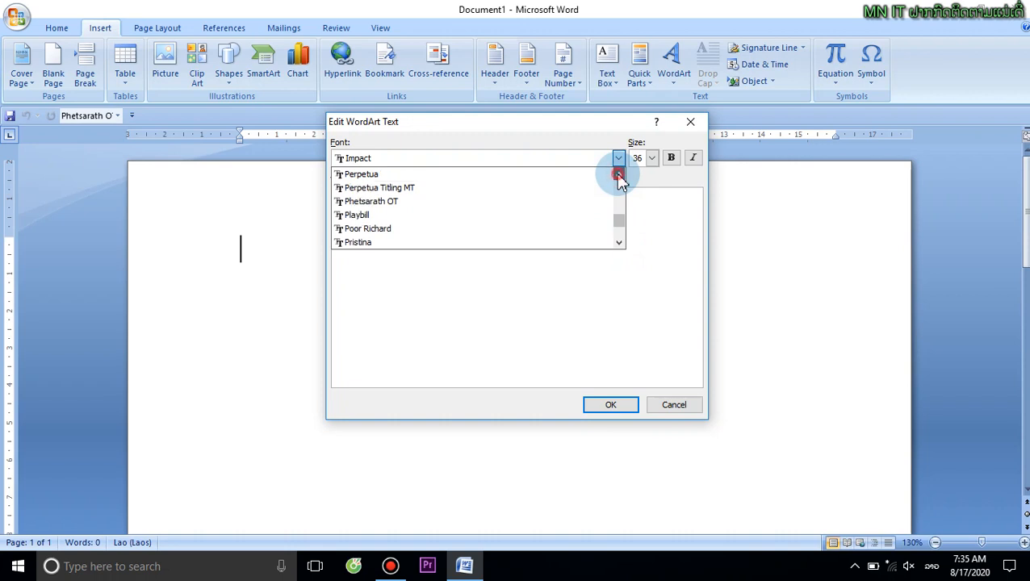
pyautogui.click(389, 200)
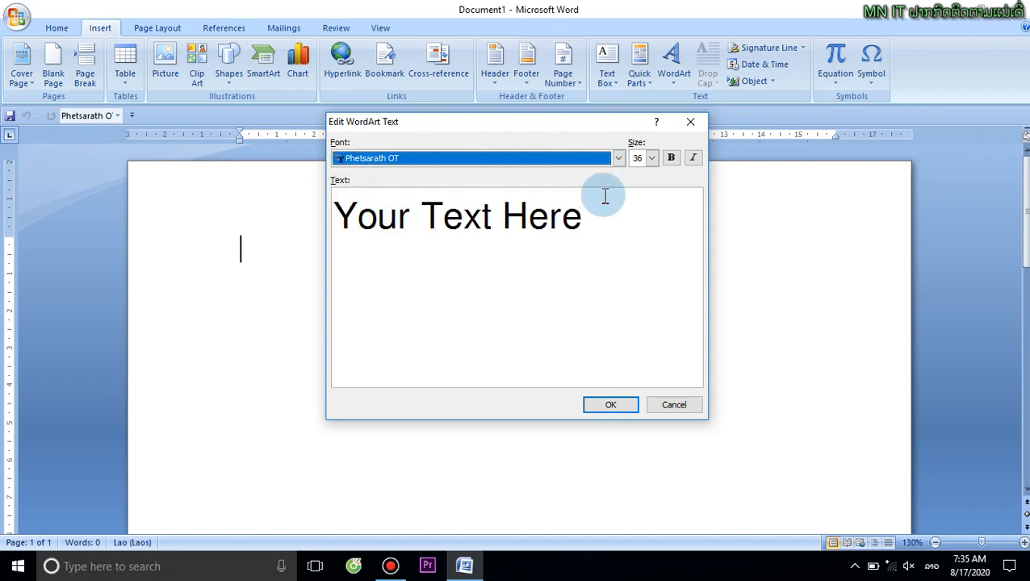
# Set the WordArt text size to 80.
pyautogui.click(652, 158)
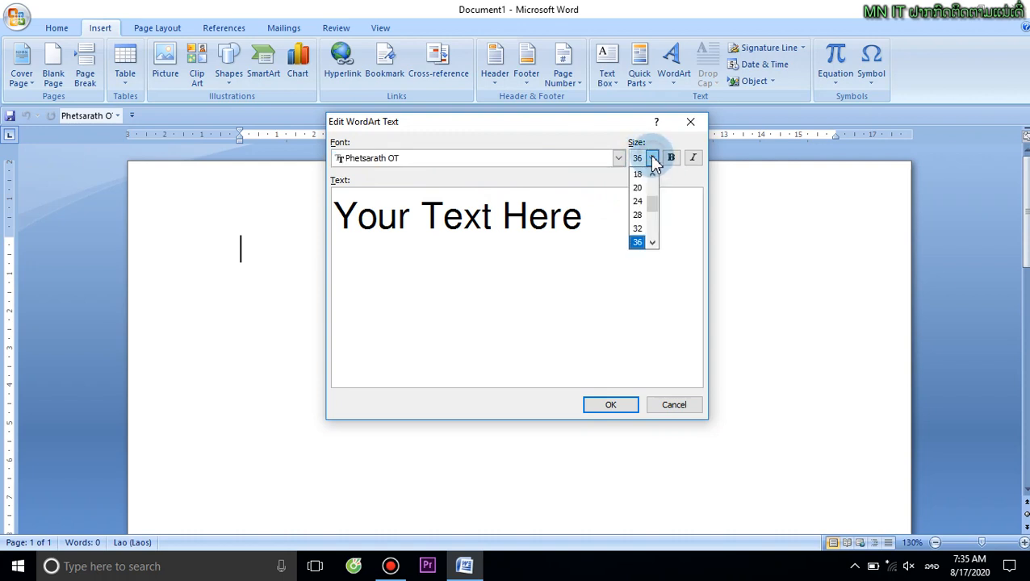
pyautogui.moveTo(652, 208); pyautogui.dragTo(655, 230)
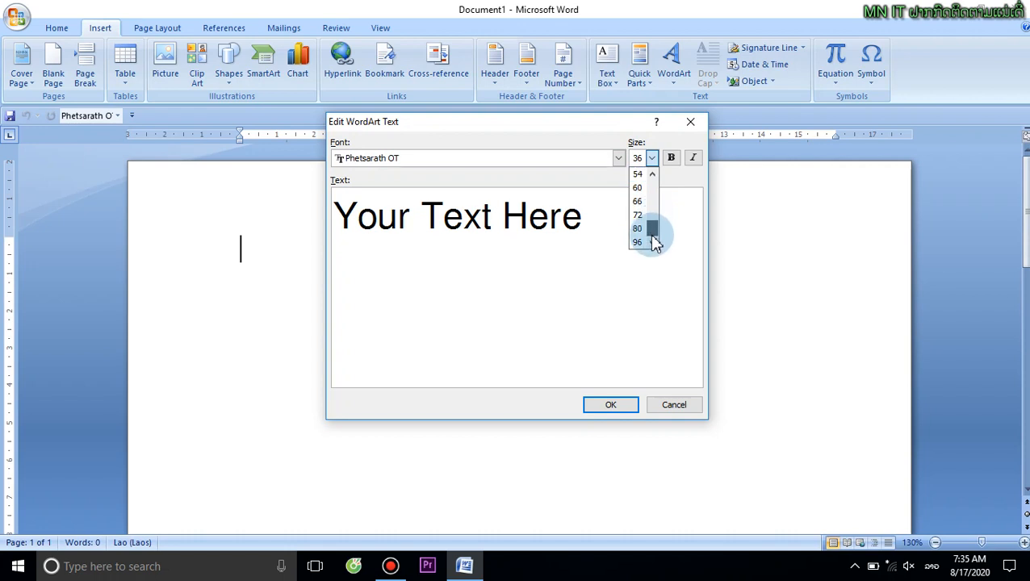
pyautogui.click(638, 229)
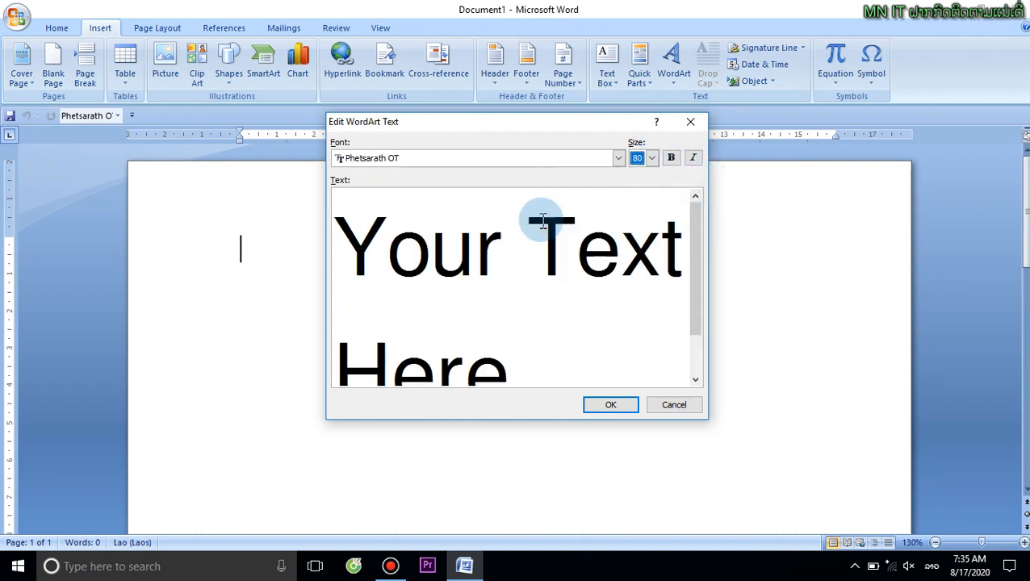
# Delete the whole placeholder text "Your Text Here" from the WordArt text.
pyautogui.click(543, 307)
pyautogui.click(542, 353)
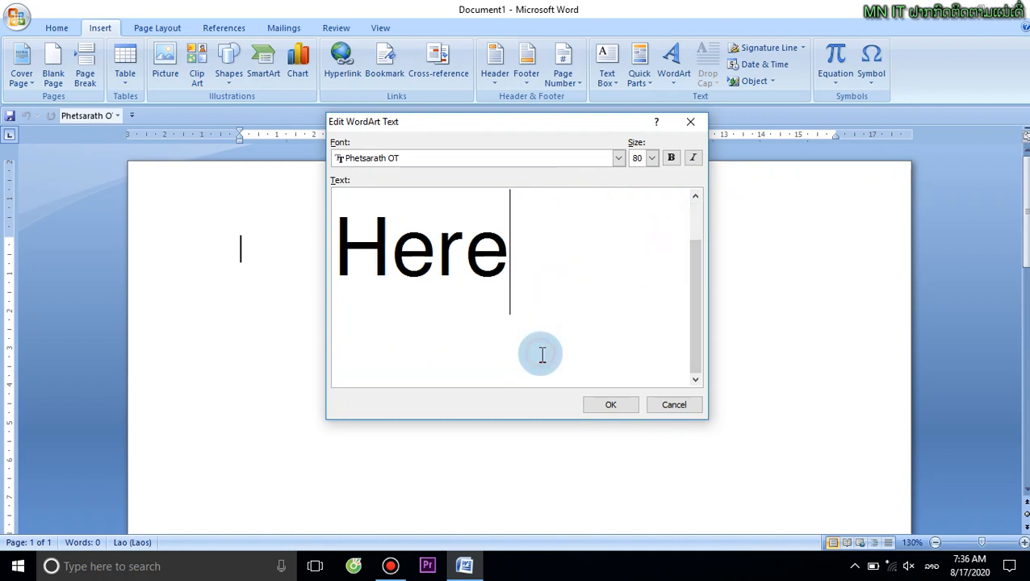
pyautogui.click(564, 247)
pyautogui.press('BackSpace')
pyautogui.press('BackSpace')
pyautogui.press('BackSpace')
pyautogui.press('BackSpace')
pyautogui.press('BackSpace')
pyautogui.press('BackSpace')
pyautogui.press('BackSpace')
pyautogui.press('BackSpace')
pyautogui.press('BackSpace')
pyautogui.press('BackSpace')
pyautogui.press('BackSpace')
pyautogui.press('BackSpace')
pyautogui.press('BackSpace')
pyautogui.press('BackSpace')
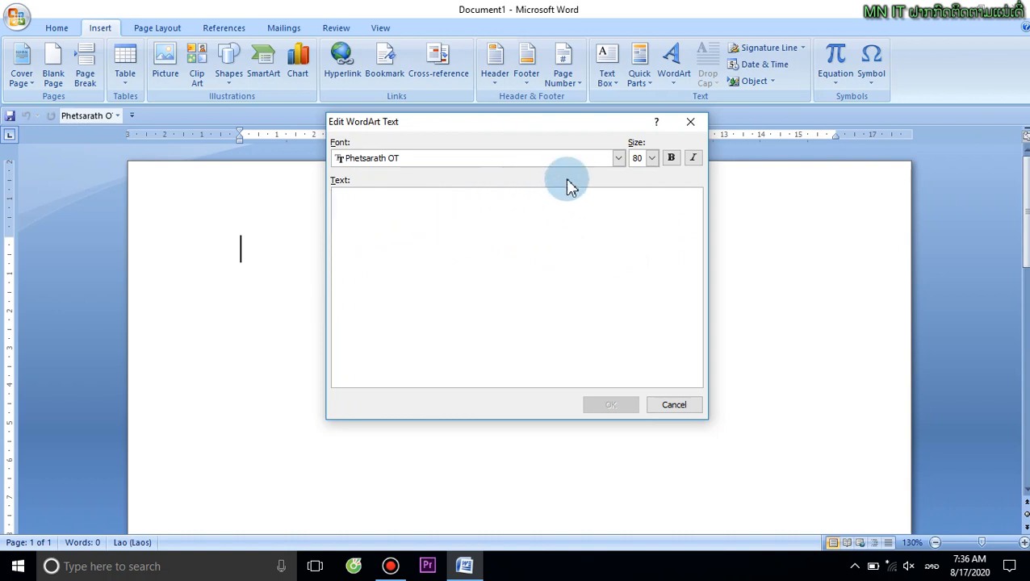
# Set the WordArt text size to 60 and insert the object with the text "ປະເທດລາວສວຍງາມ".
pyautogui.click(651, 158)
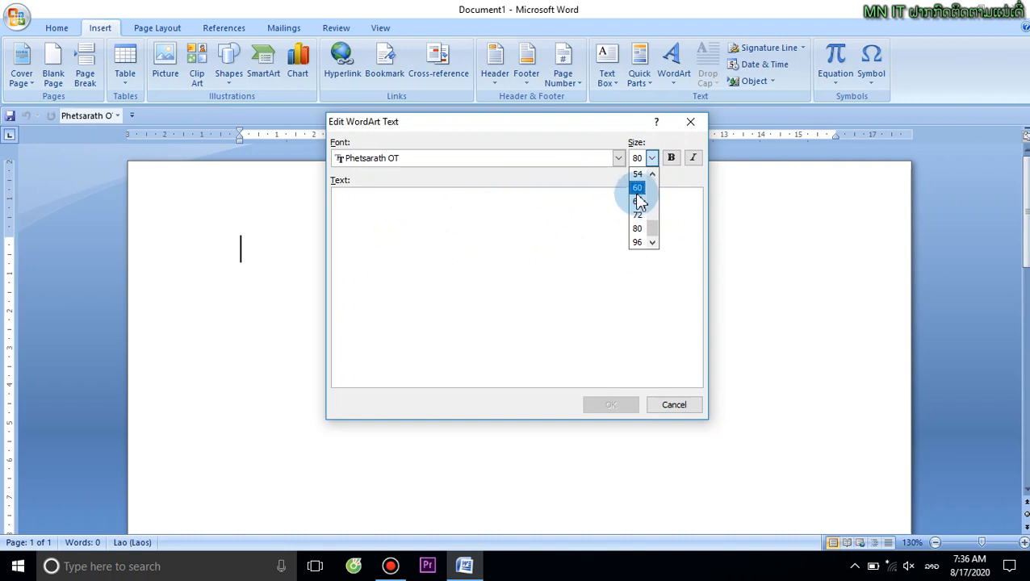
pyautogui.click(638, 187)
pyautogui.click(428, 236)
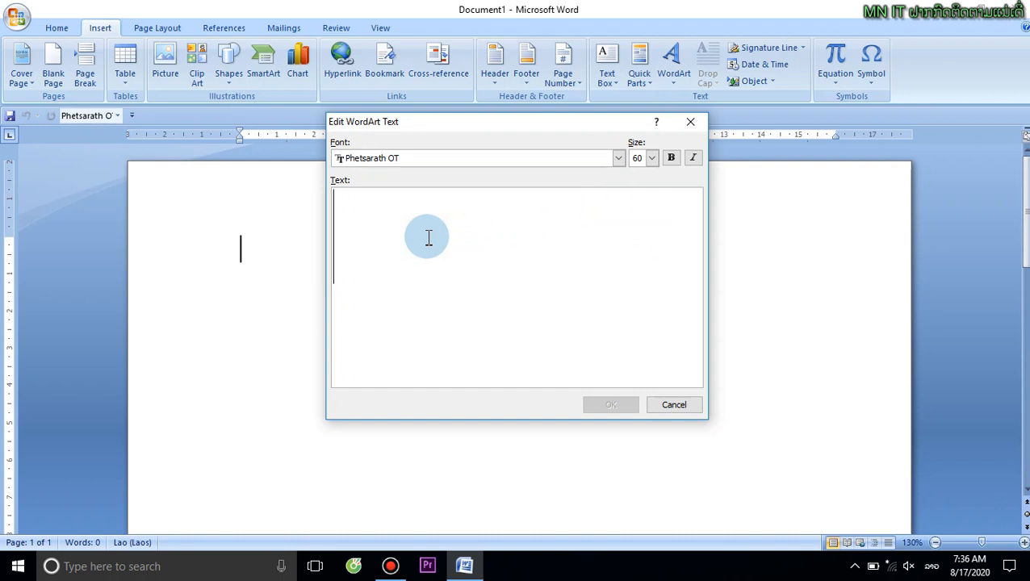
pyautogui.write('ບ')
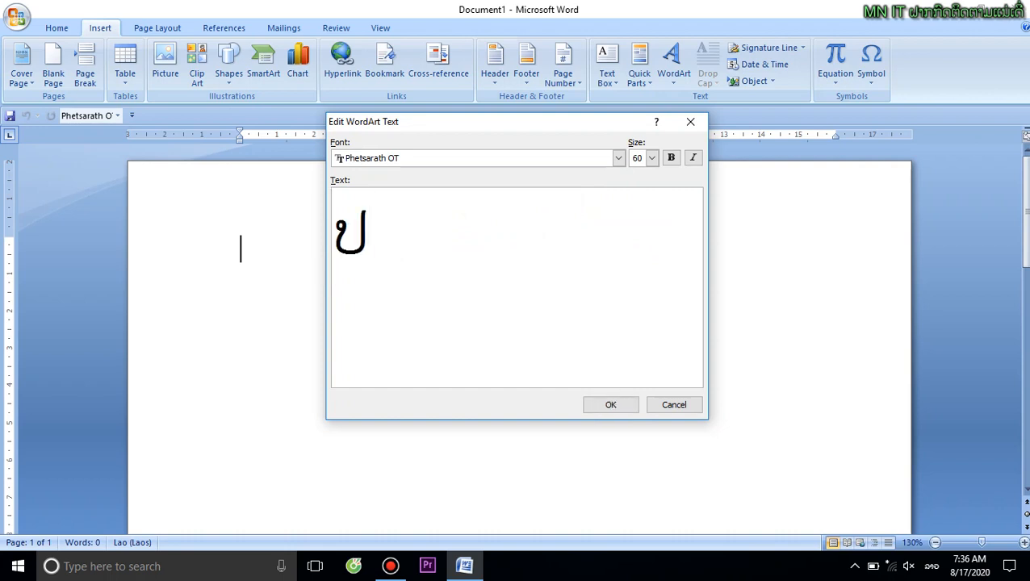
pyautogui.write('ະເທດລາວສ')
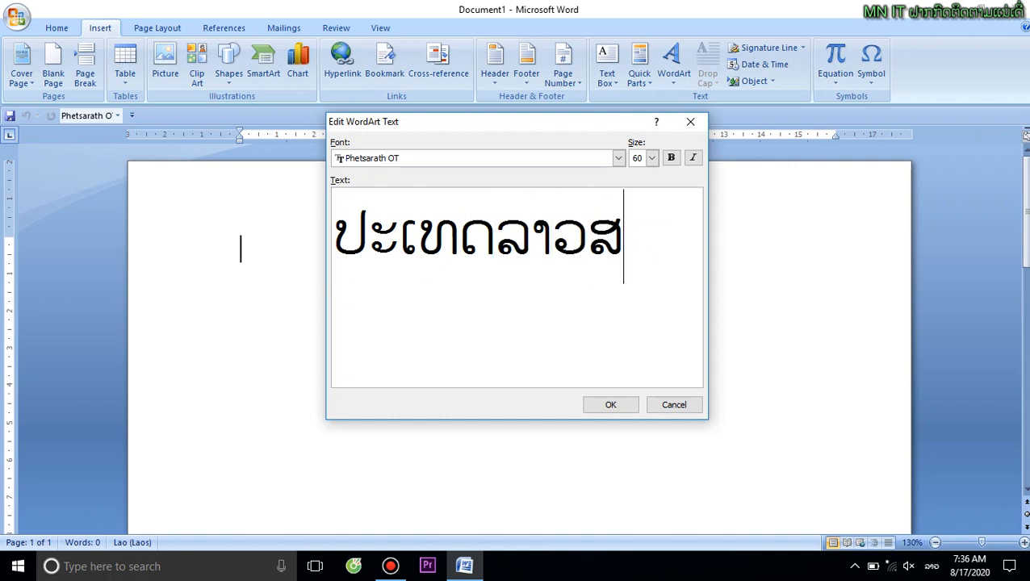
pyautogui.write('ຍ')
pyautogui.press('BackSpace')
pyautogui.write('ວ')
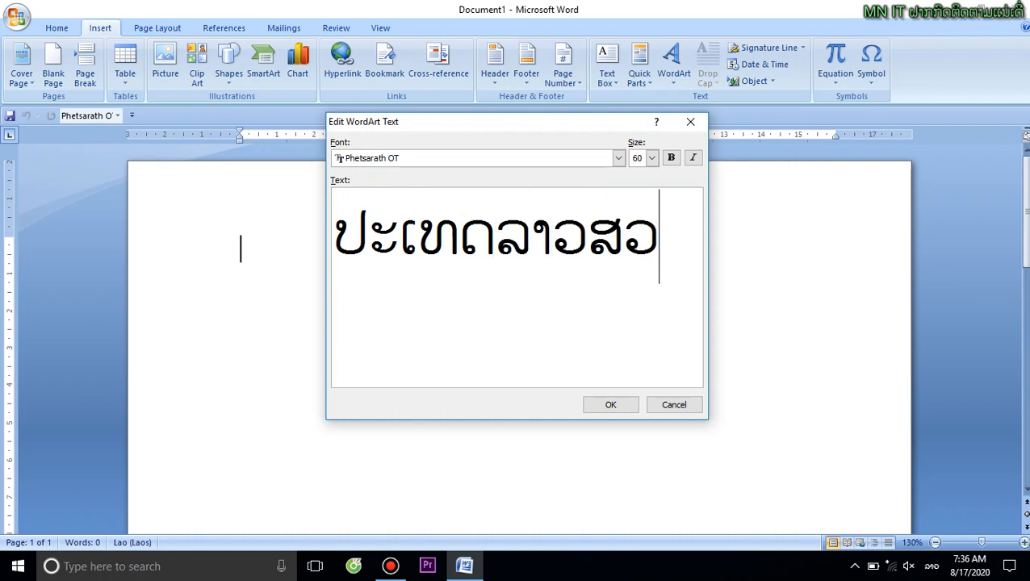
pyautogui.write('ຍງາມ')
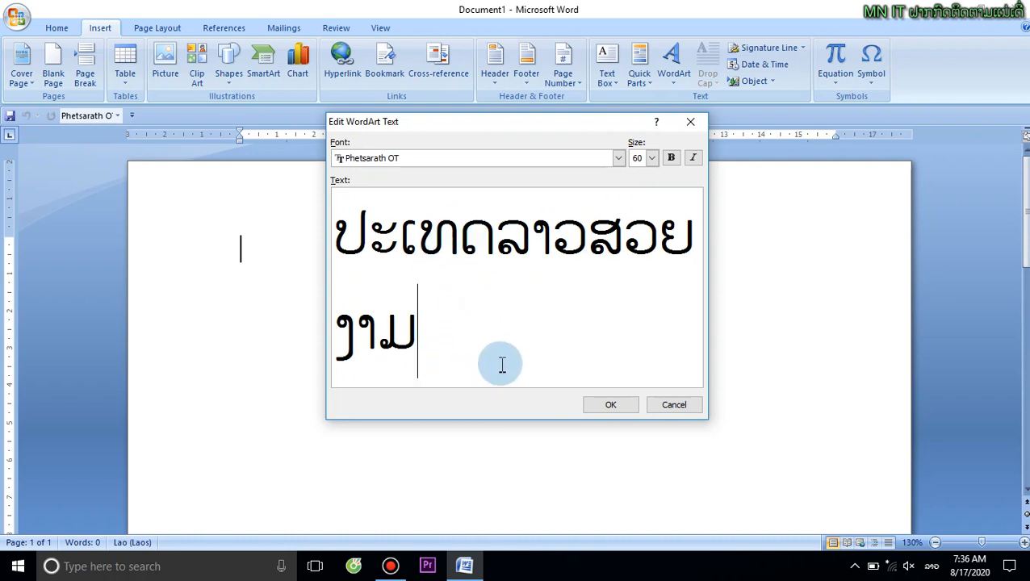
pyautogui.click(611, 406)
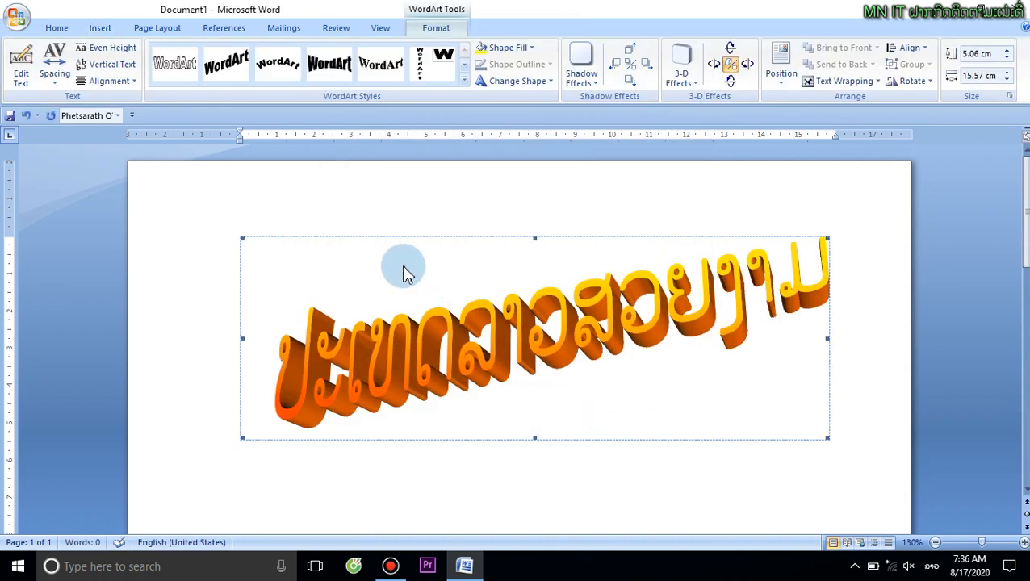
pyautogui.doubleClick(415, 208)
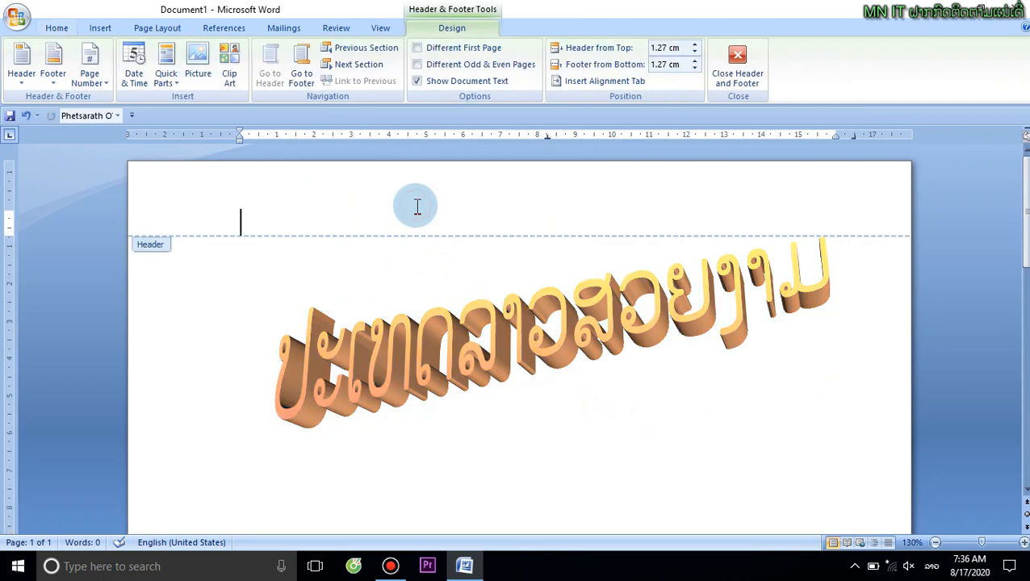
pyautogui.doubleClick(217, 270)
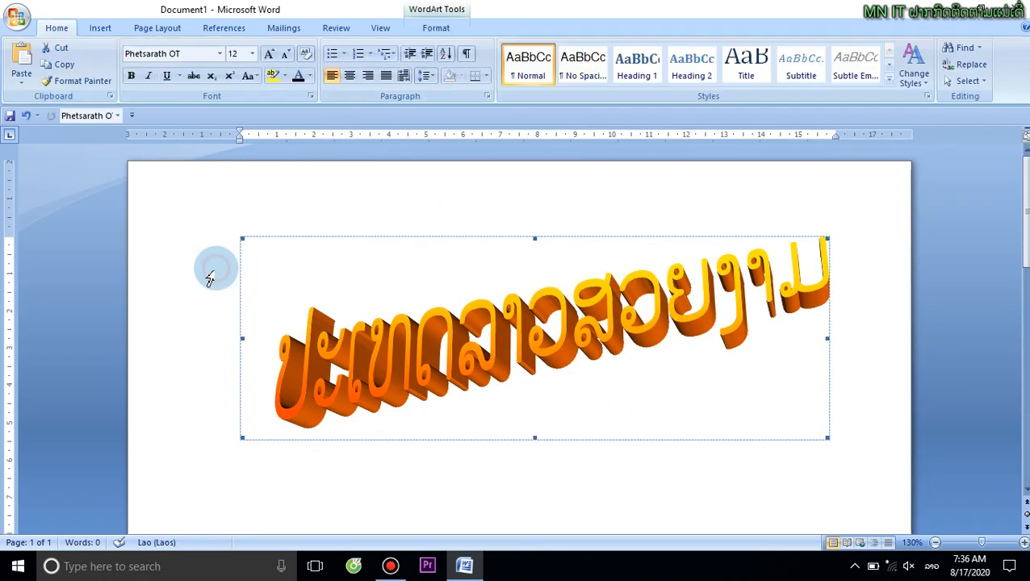
pyautogui.click(179, 305)
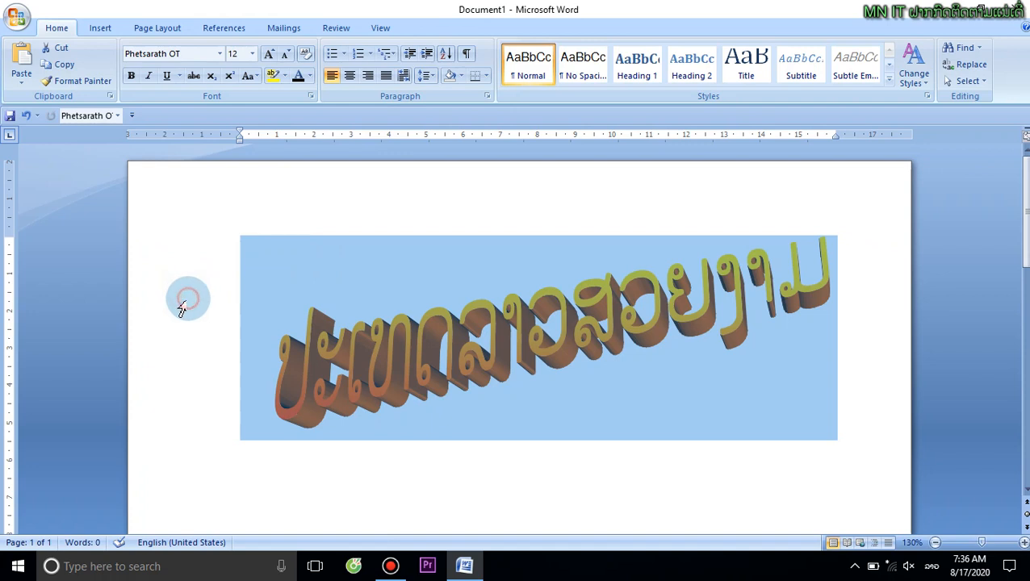
pyautogui.click(396, 287)
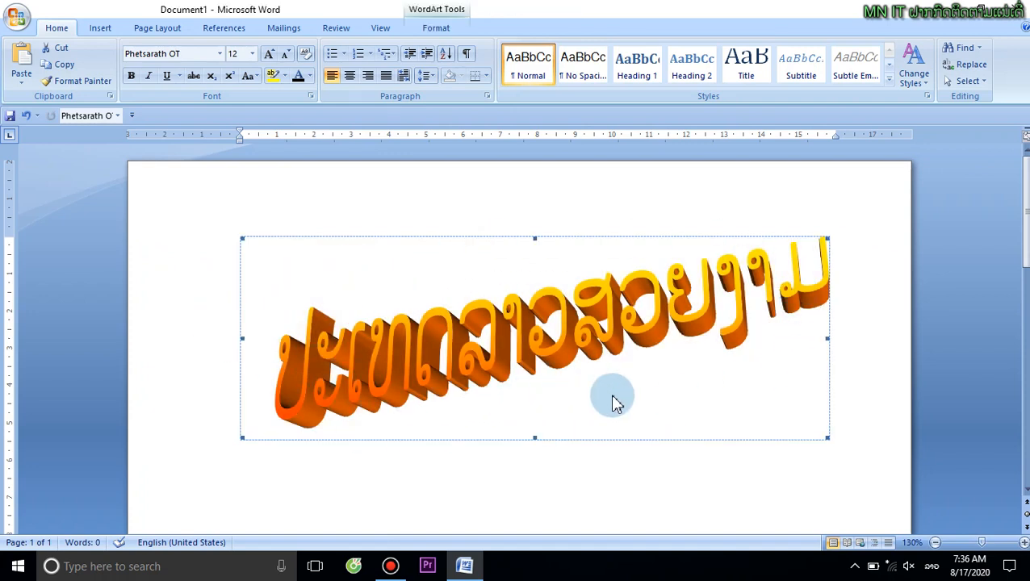
pyautogui.click(871, 454)
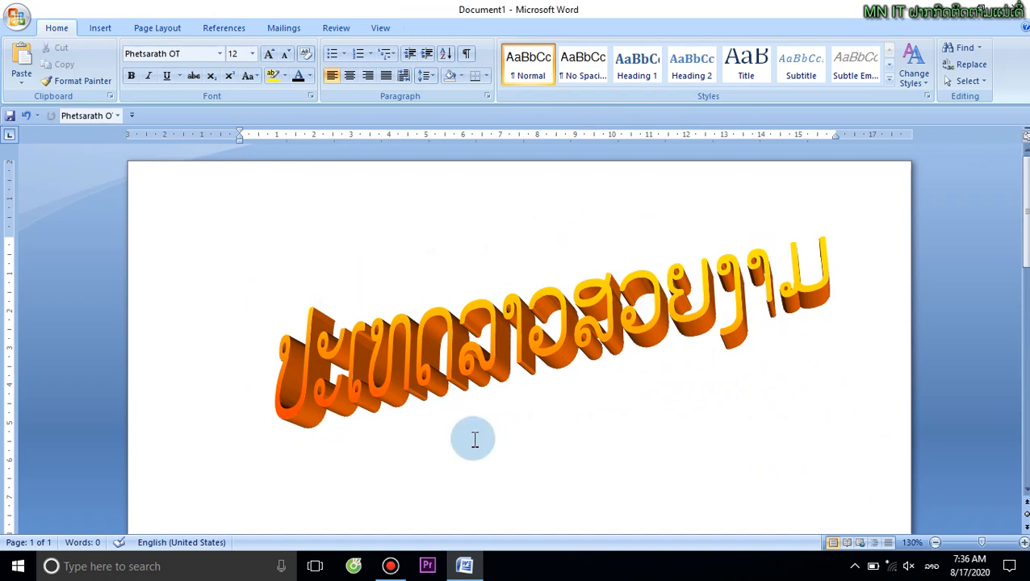
# Apply the vertical WordArt style with the grey stone-like texture to the "ປະເທດລາວສວຍງາມ" WordArt.
pyautogui.click(558, 334)
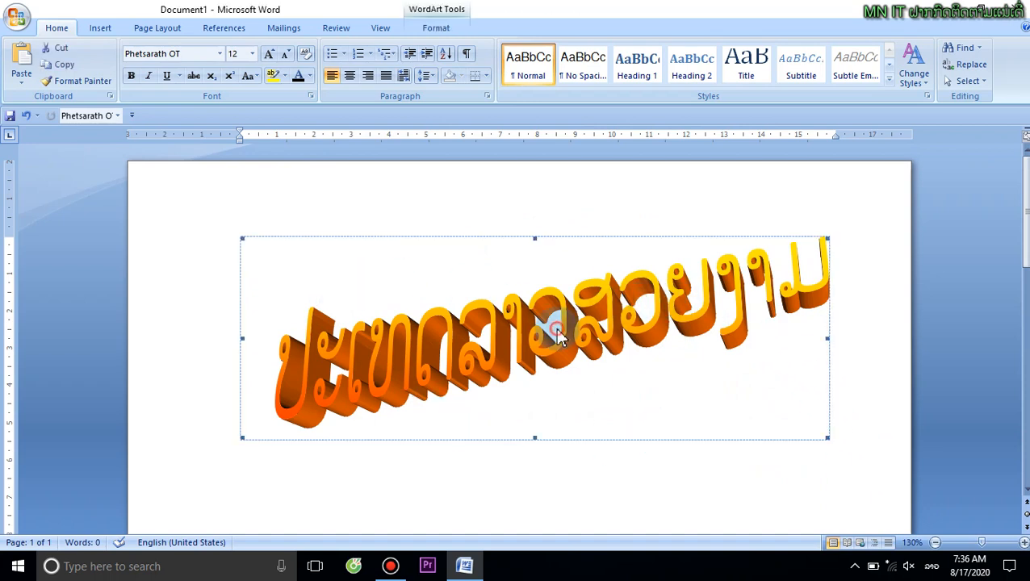
pyautogui.click(437, 29)
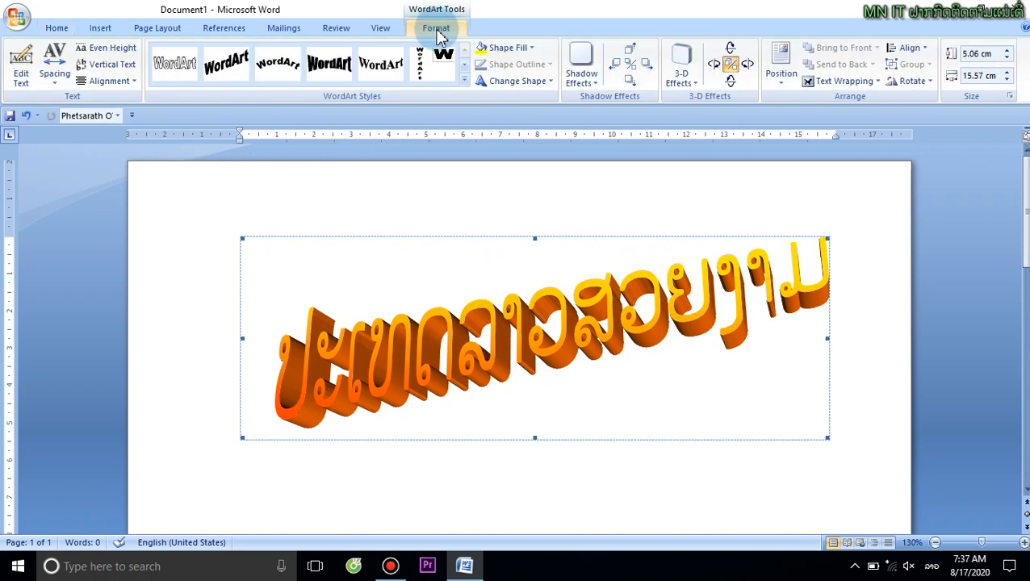
pyautogui.click(466, 71)
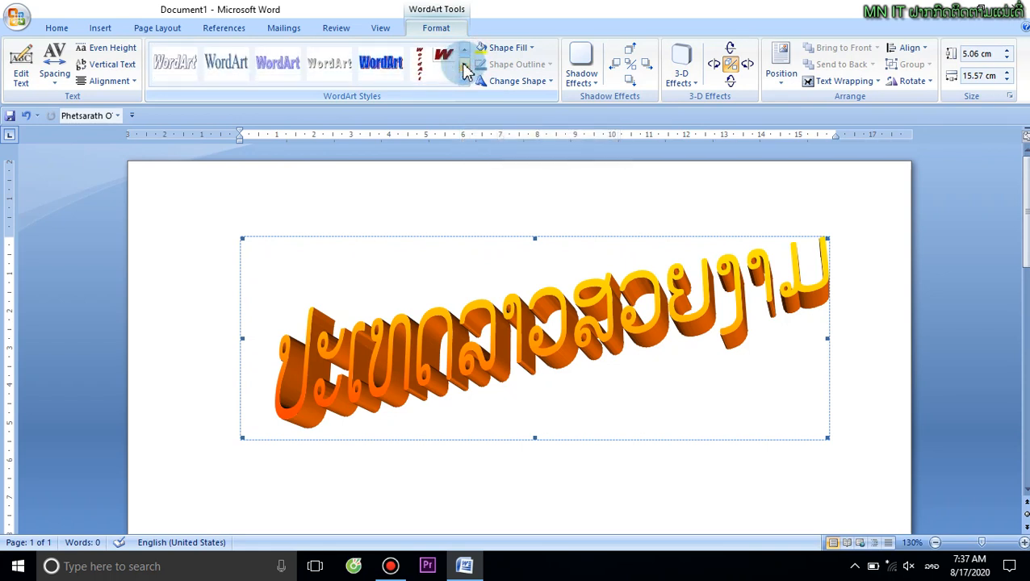
pyautogui.click(463, 66)
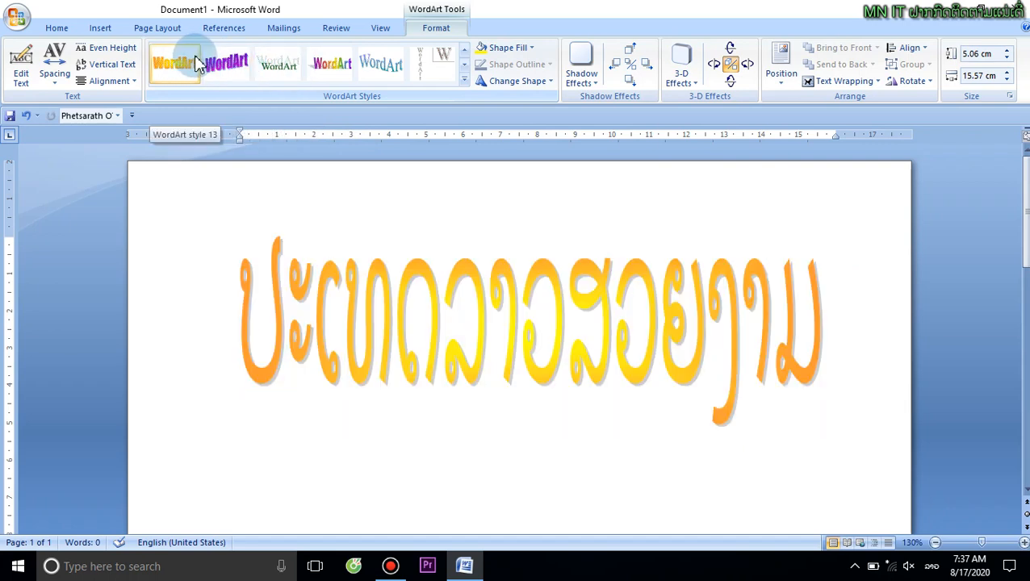
pyautogui.click(464, 66)
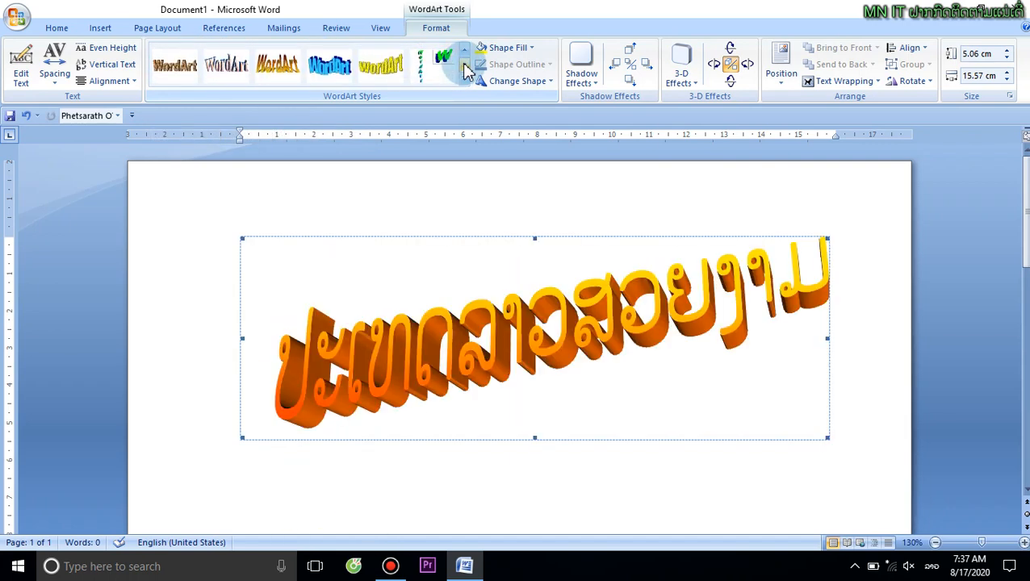
pyautogui.click(466, 82)
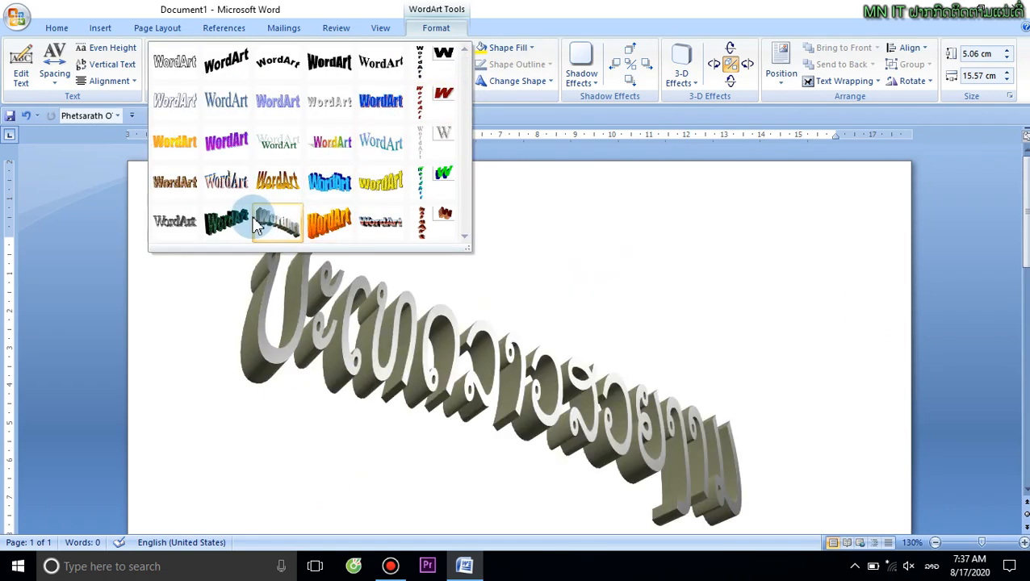
pyautogui.click(445, 136)
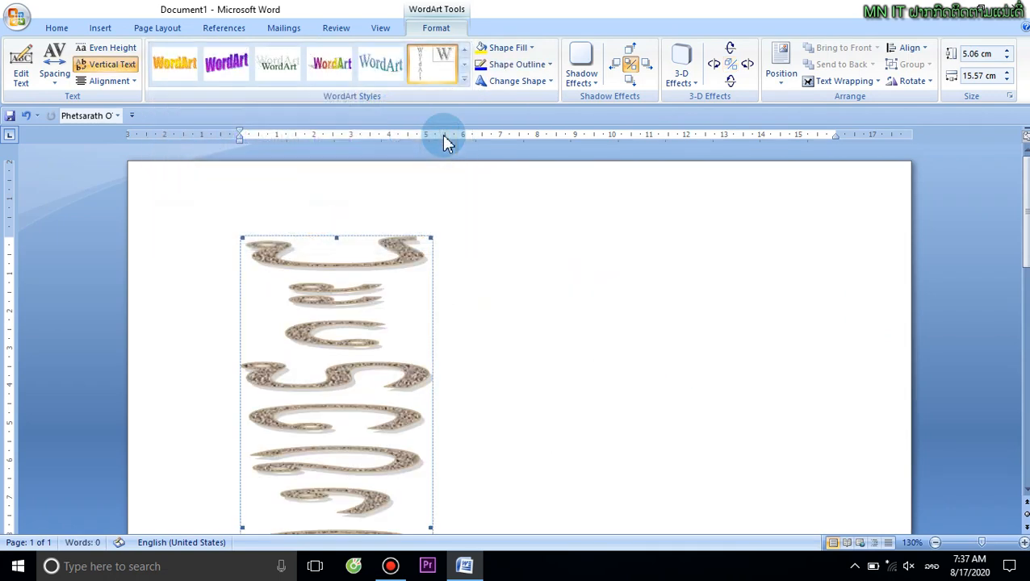
# Change the WordArt to the horizontal blue style with a dark red shadow and deselect it.
pyautogui.click(467, 71)
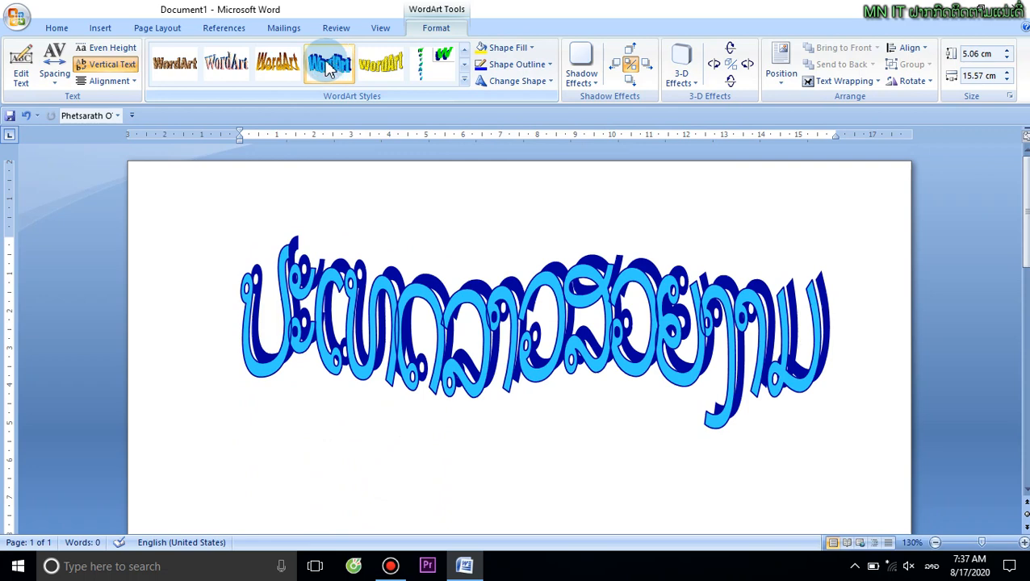
pyautogui.click(464, 80)
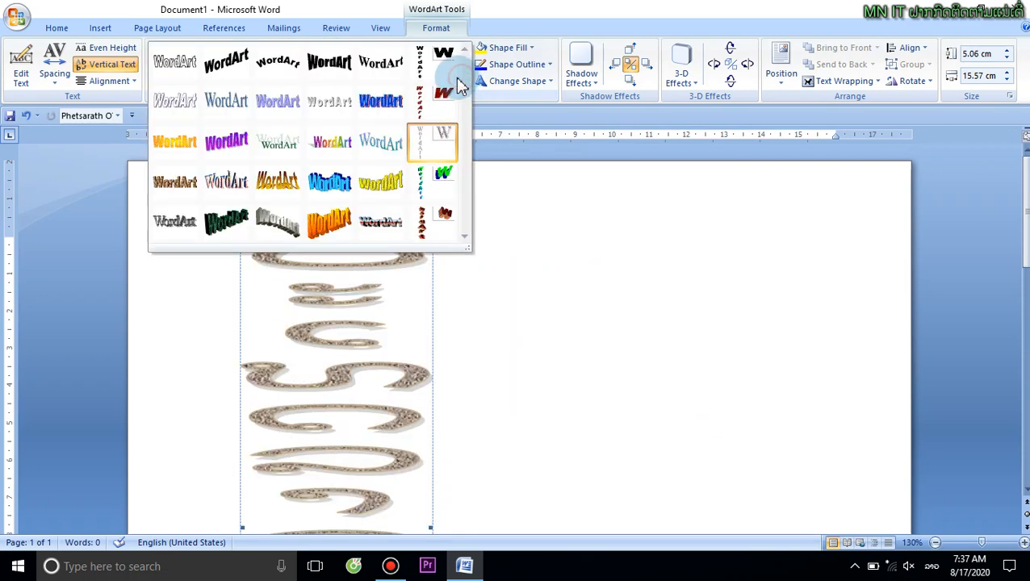
pyautogui.click(381, 103)
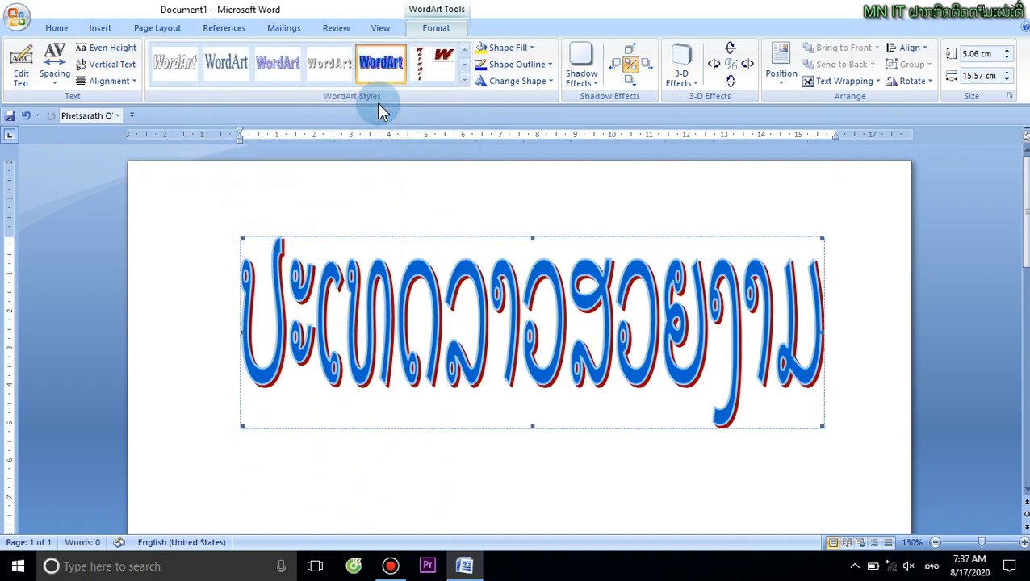
pyautogui.click(842, 456)
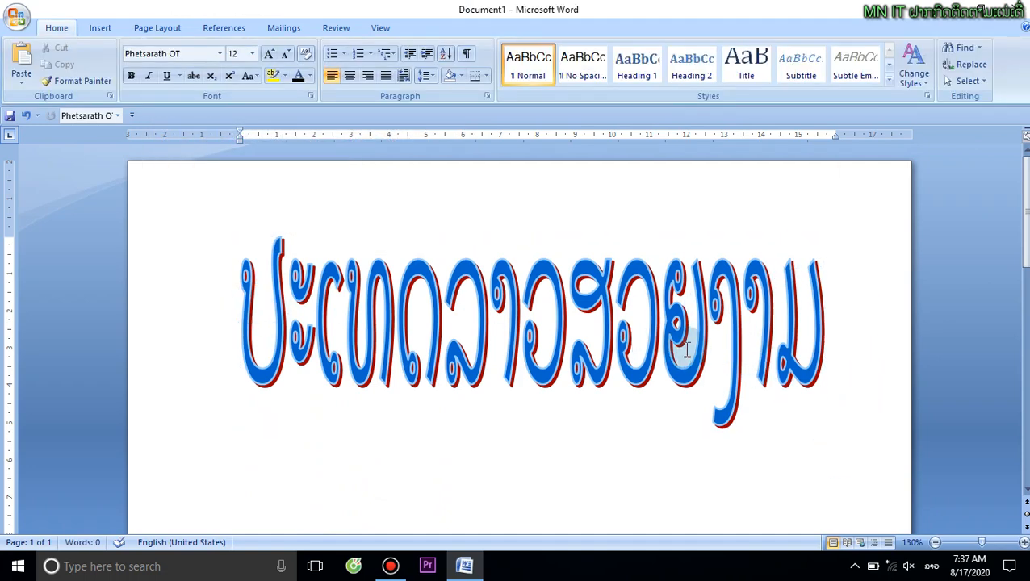
# Replace the WordArt text with "ຂອບໃຈທີ່ຕິດຕາມ".
pyautogui.click(478, 325)
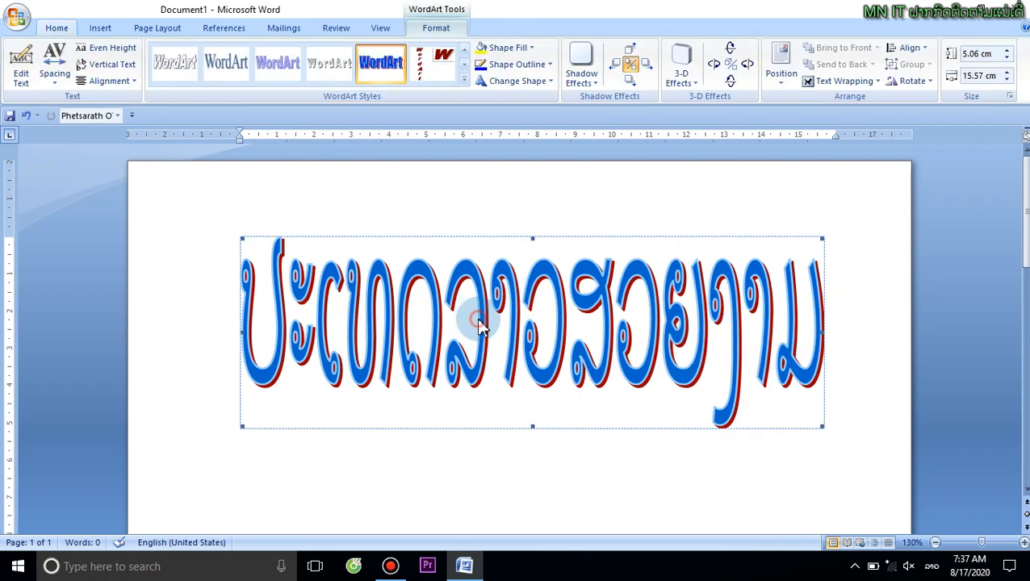
pyautogui.click(27, 78)
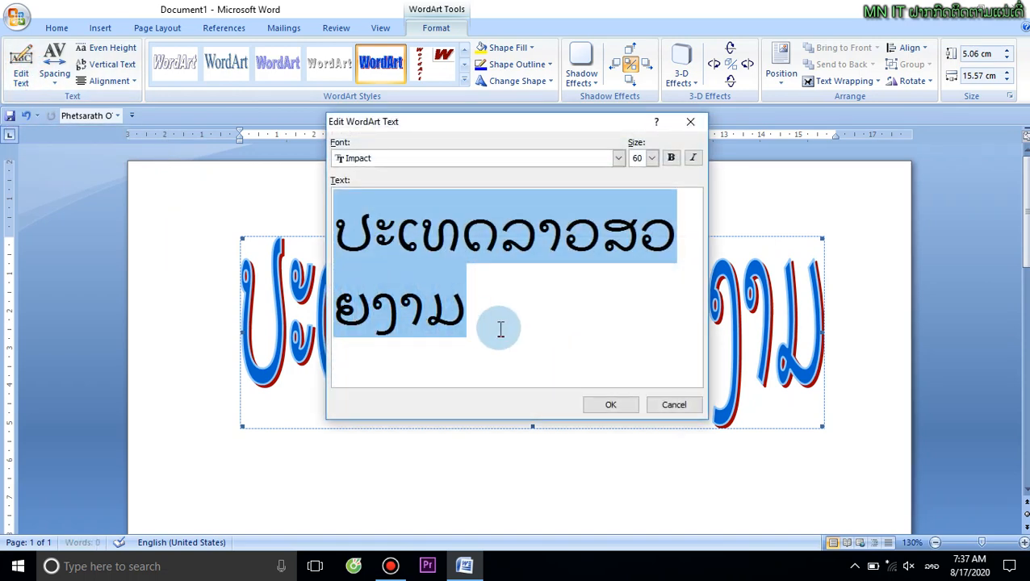
pyautogui.write('ຂອ')
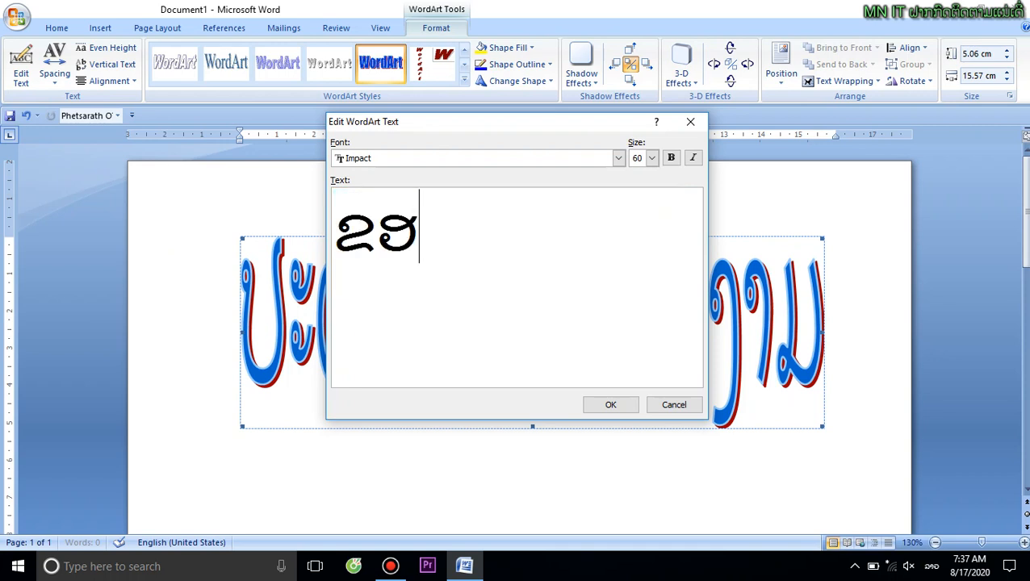
pyautogui.press('BackSpace')
pyautogui.write('ອບໃ')
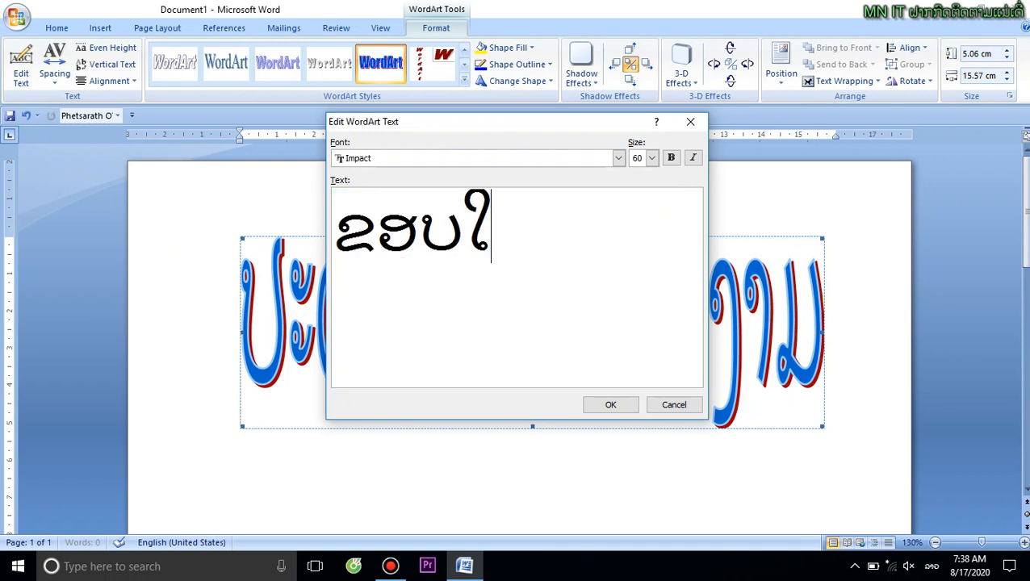
pyautogui.write('ຈຫຼ')
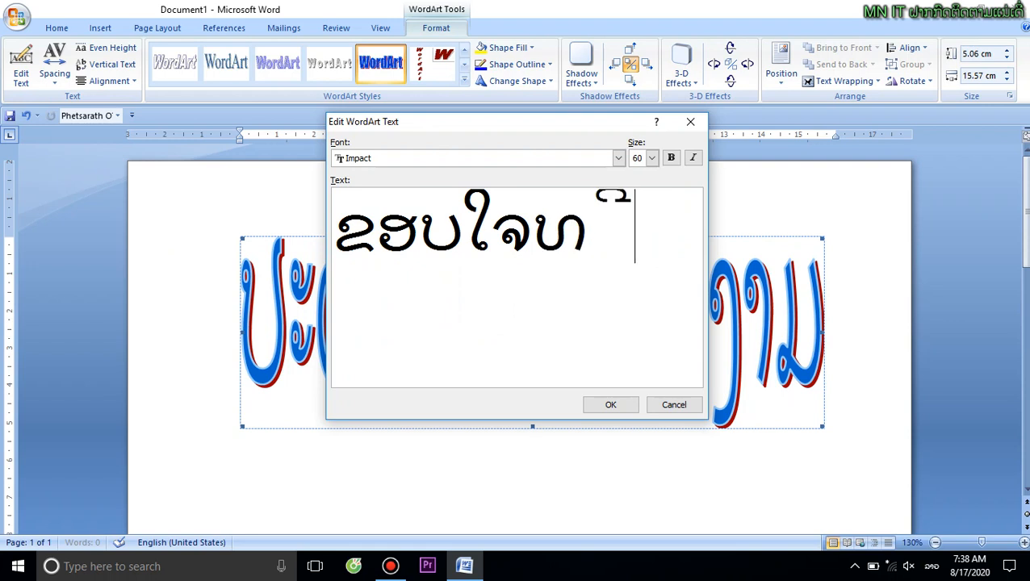
pyautogui.write('ຕິ')
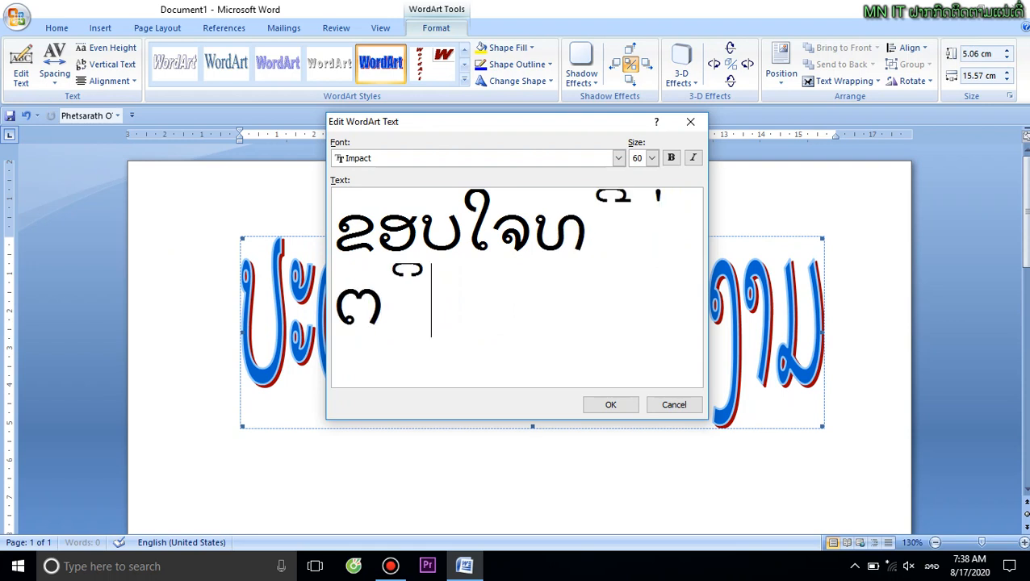
pyautogui.write('ດຕາມ')
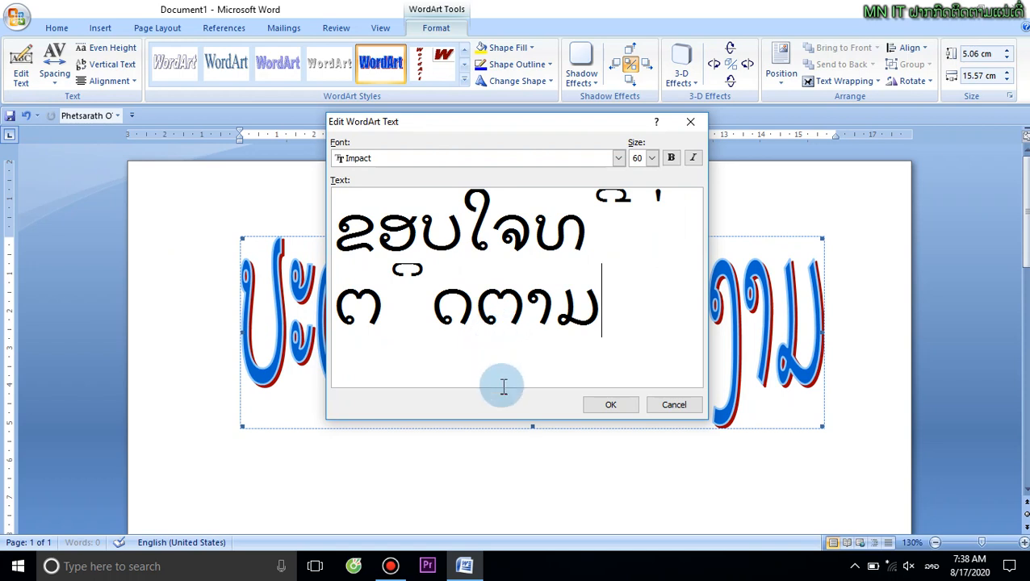
pyautogui.click(626, 408)
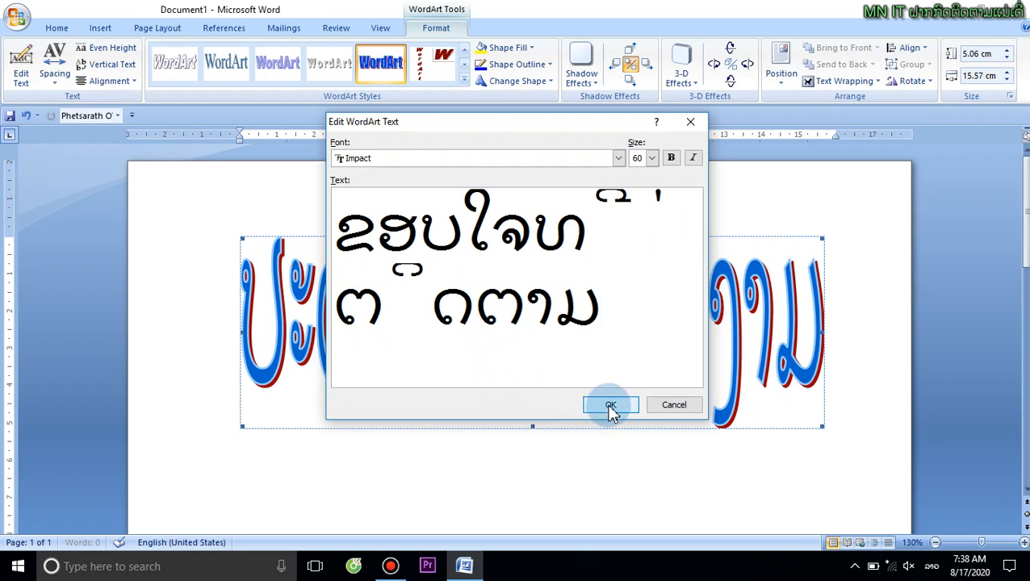
pyautogui.click(611, 407)
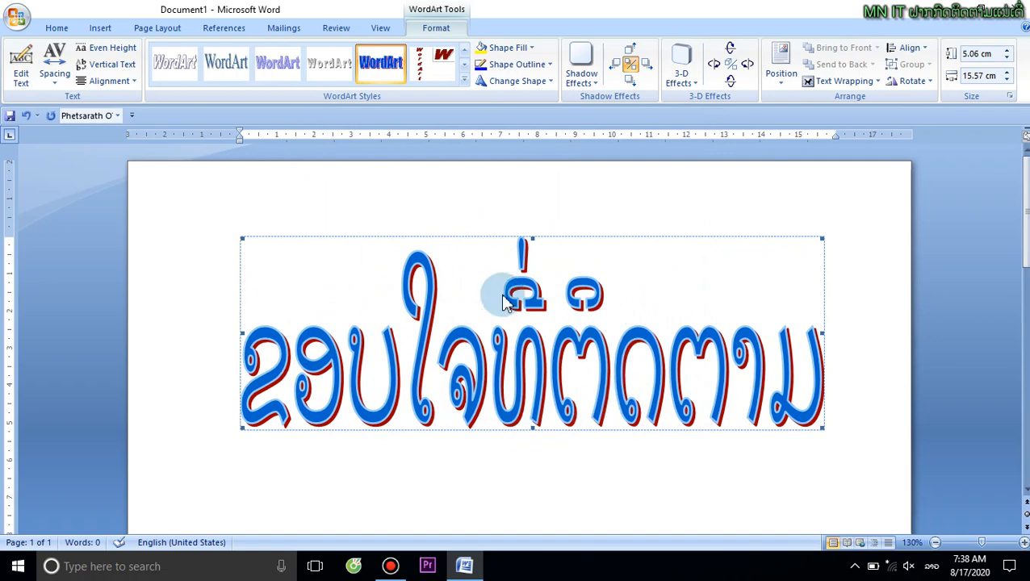
# Make the "ຂອບໃຈທີ່ຕິດຕາມ" WordArt text bold.
pyautogui.click(22, 74)
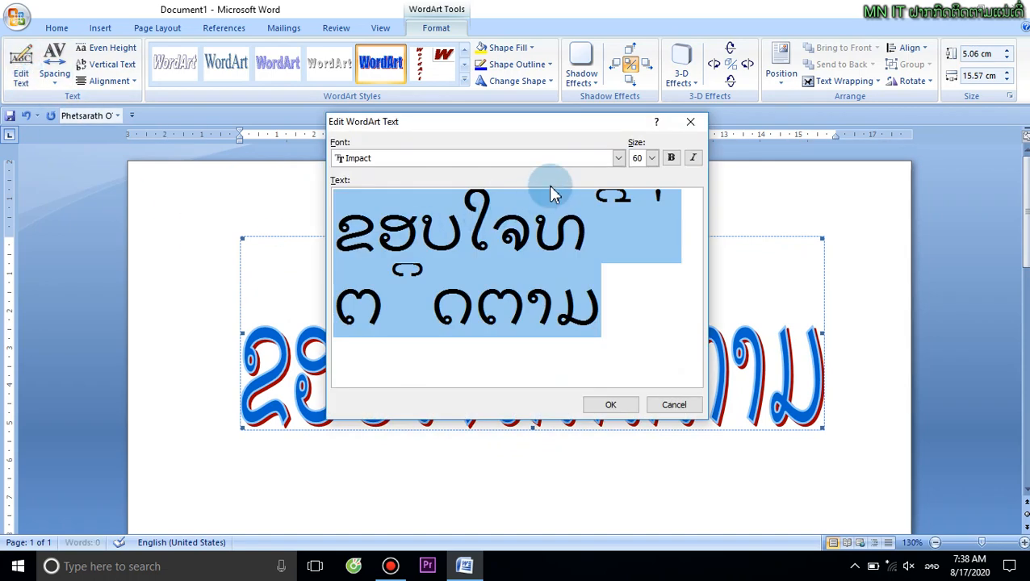
pyautogui.click(670, 160)
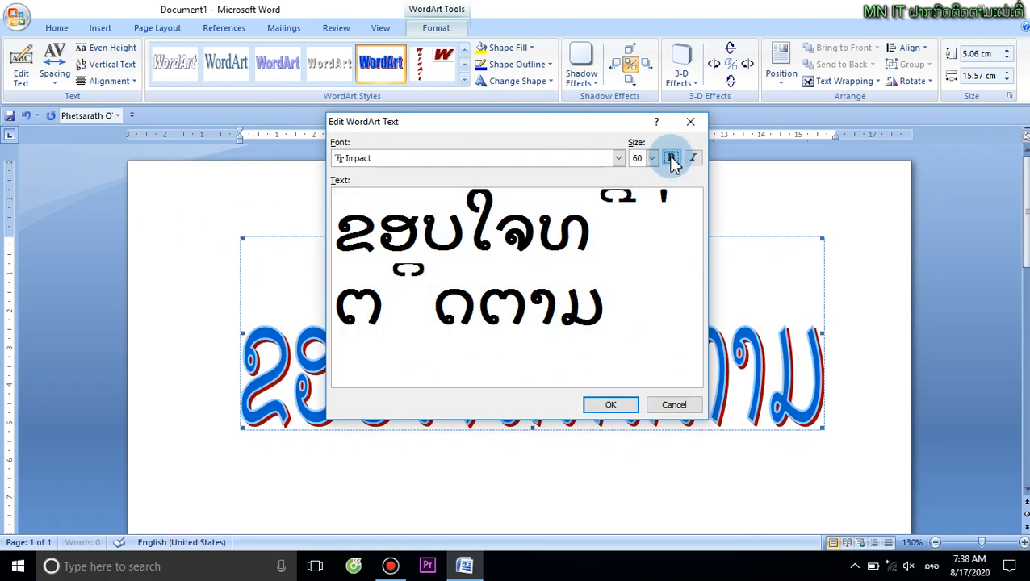
pyautogui.click(672, 160)
pyautogui.click(672, 159)
pyautogui.click(612, 405)
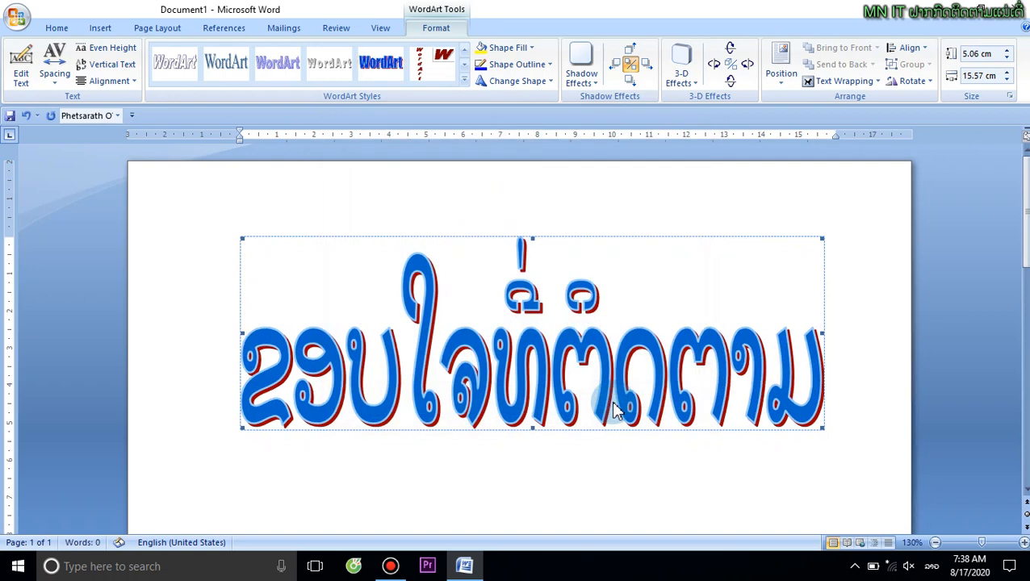